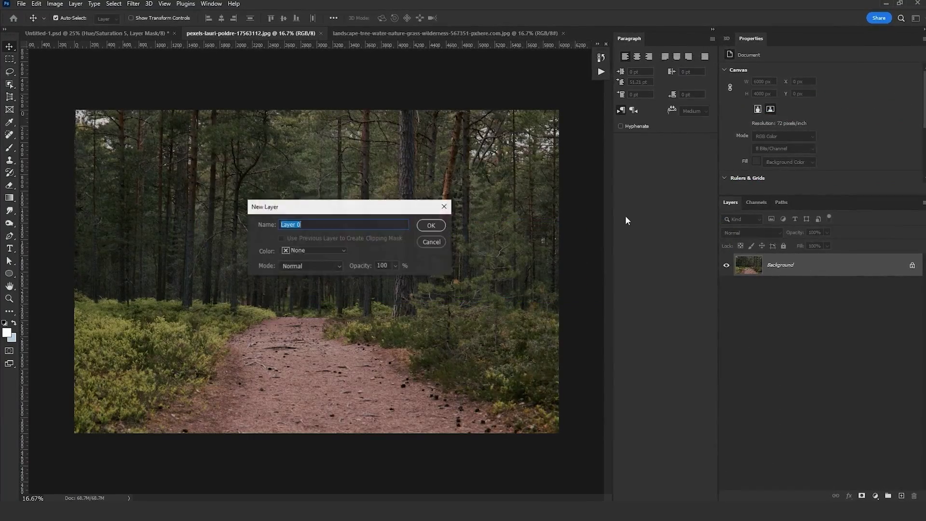
- Bring up the Untitled-1.psd composite showing the cloaked traveler walking toward the ruined archway
{"action": "key", "text": "Return"}
{"action": "key", "text": "ctrl+a"}
{"action": "key", "text": "q"}
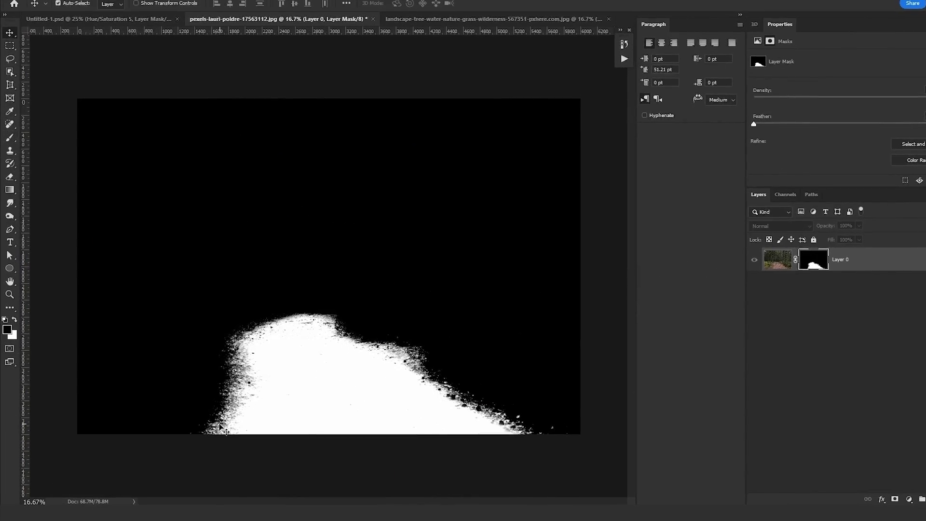
{"action": "key", "text": "b"}
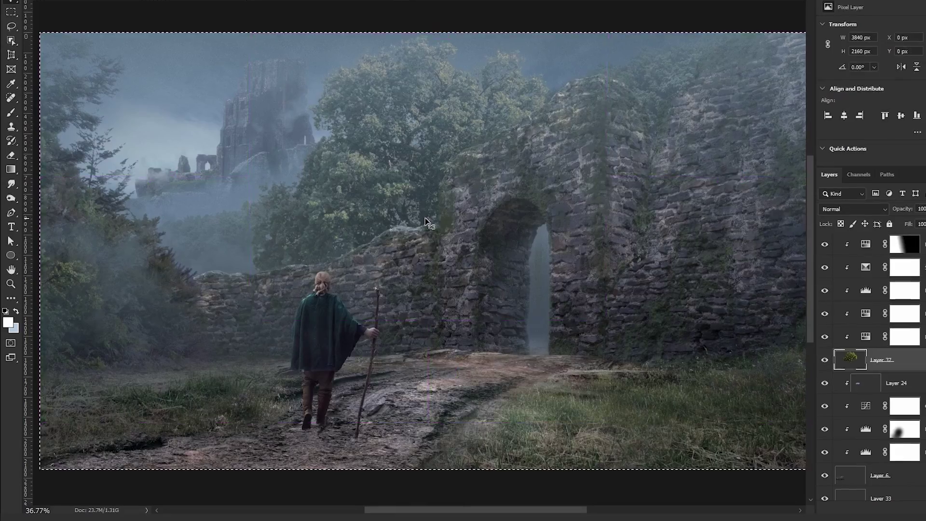
- Switch to the pexels-lauri-poldre-17563112.jpg pine forest trail photo with Ctrl+Tab
{"action": "key", "text": "q"}
{"action": "key", "text": "q"}
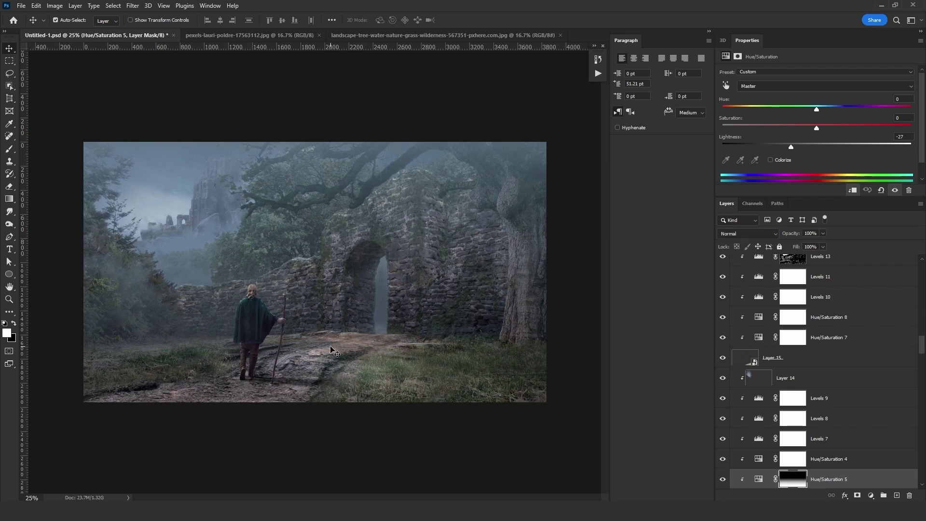
{"action": "key", "text": "ctrl+Tab"}
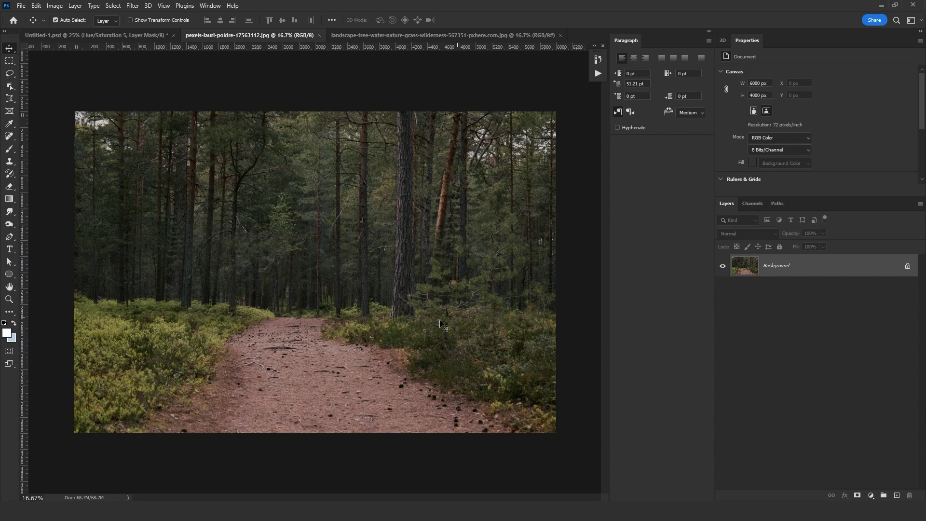
- Convert the photo's Background to Layer 0 and load a brightness selection through Quick Mask
{"action": "double_click", "coordinate": [802, 268]}
{"action": "key", "text": "Return"}
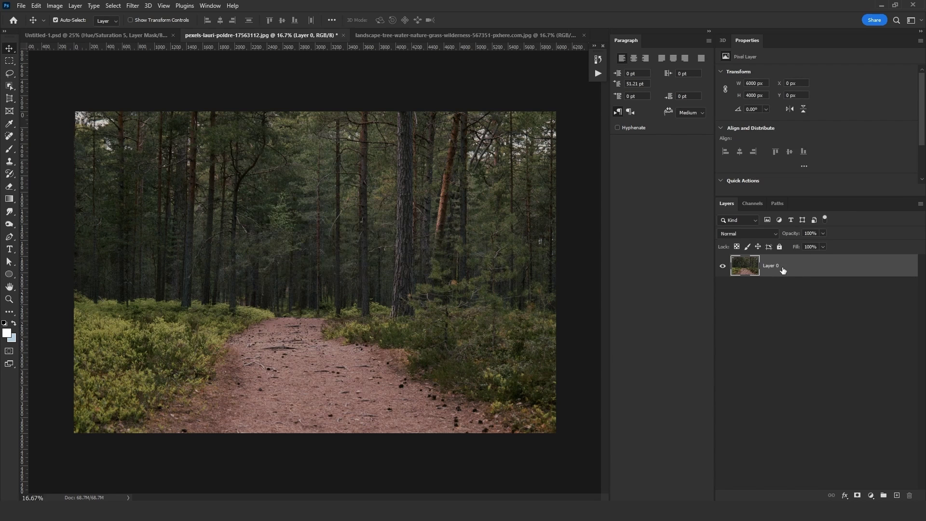
{"action": "key", "text": "ctrl+a"}
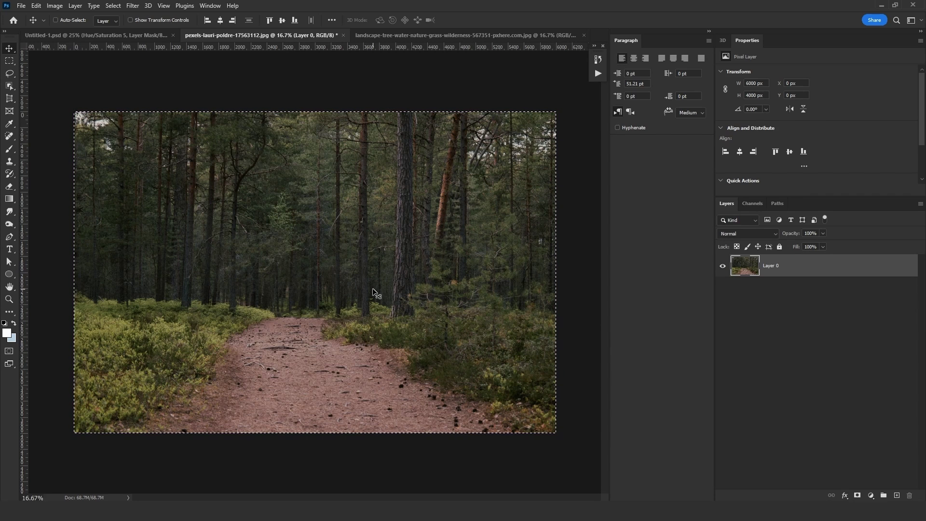
{"action": "key", "text": "q"}
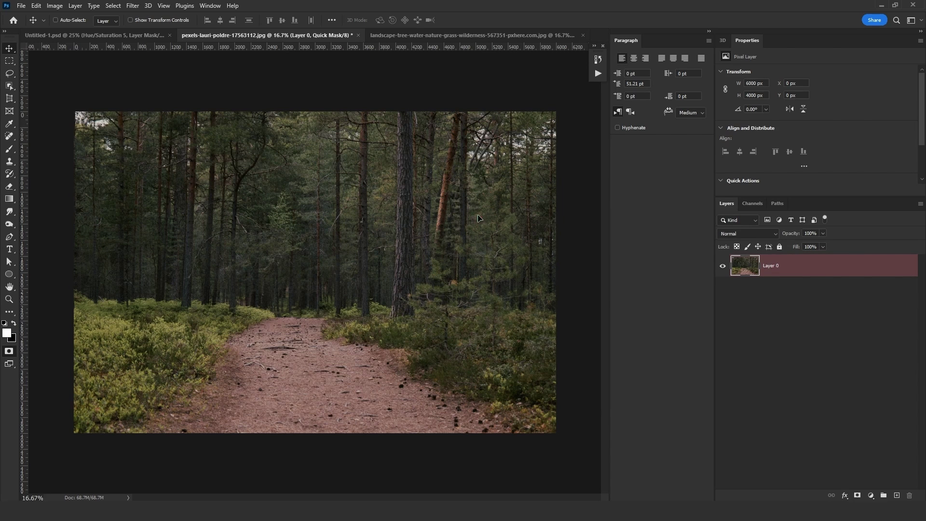
{"action": "key", "text": "ctrl+a"}
{"action": "key", "text": "Delete"}
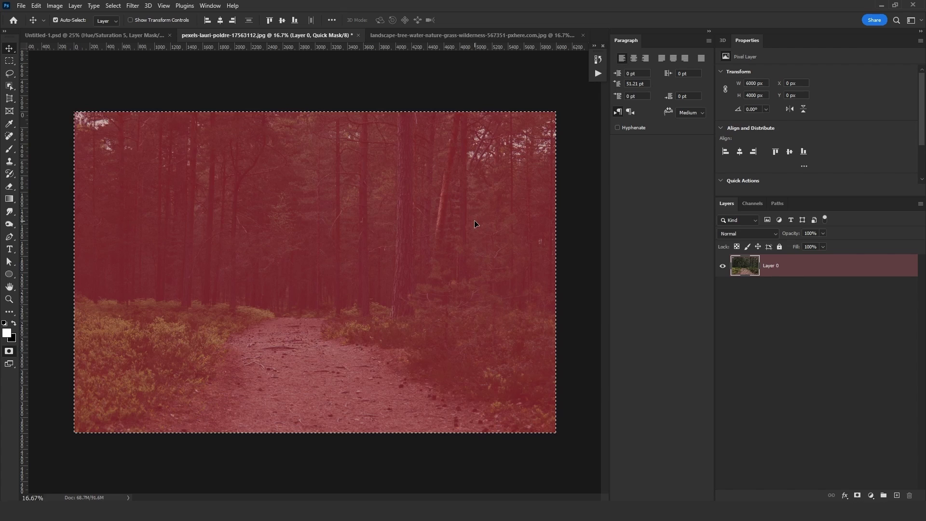
{"action": "key", "text": "q"}
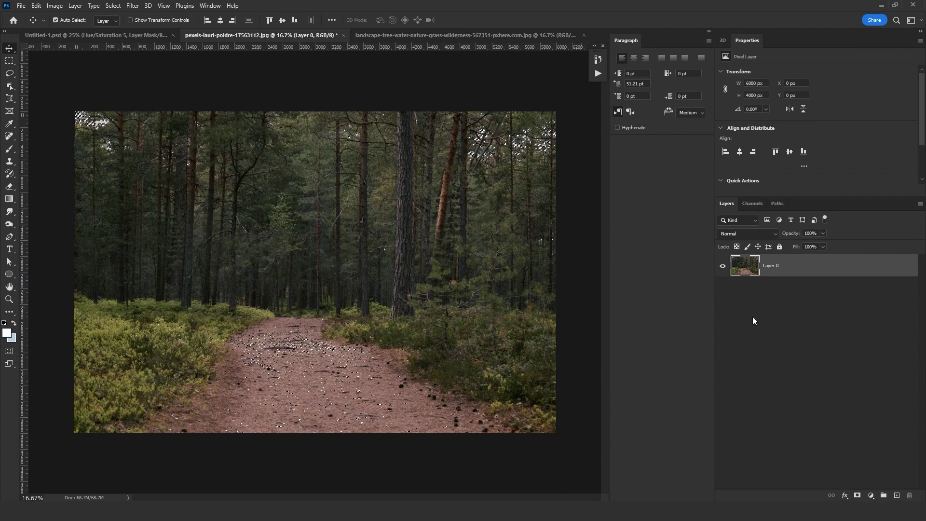
- Add a brightness layer mask to Layer 0 and set up a large soft Hard Mix brush
{"action": "left_click", "coordinate": [857, 495]}
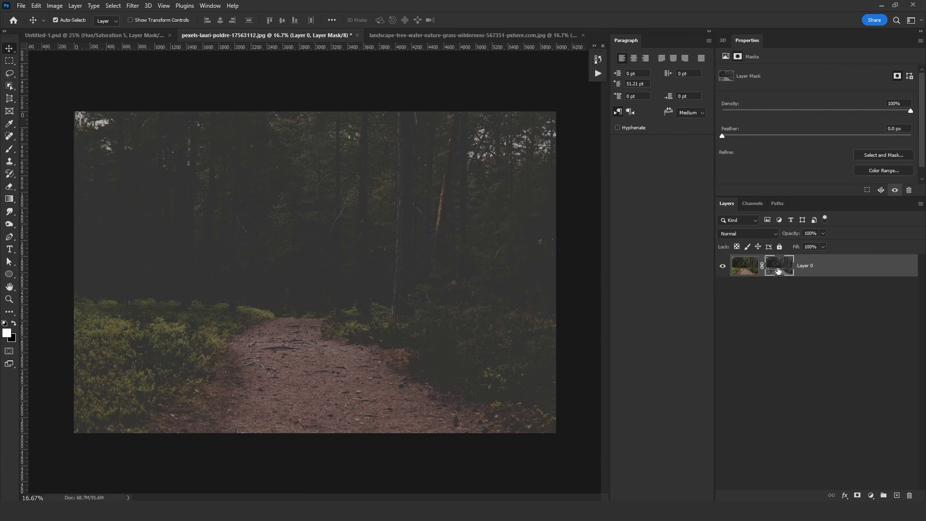
{"action": "left_click", "coordinate": [779, 271], "text": "alt"}
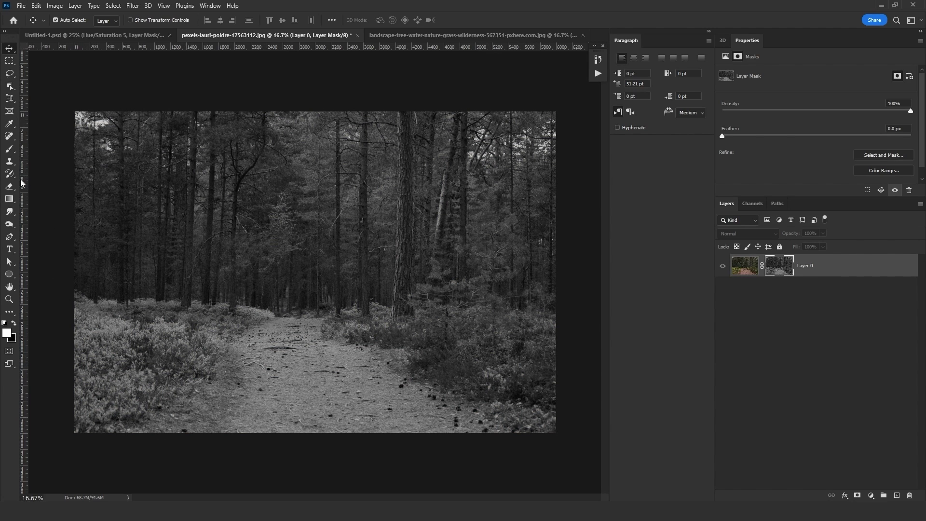
{"action": "left_click", "coordinate": [9, 149]}
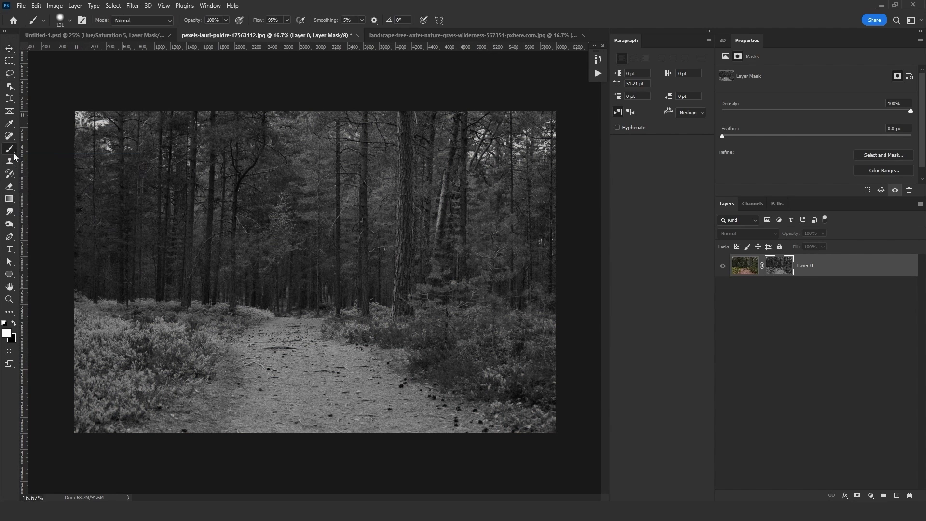
{"action": "left_click_drag", "start_coordinate": [138, 206], "coordinate": [161, 107]}
{"action": "left_click", "coordinate": [61, 21]}
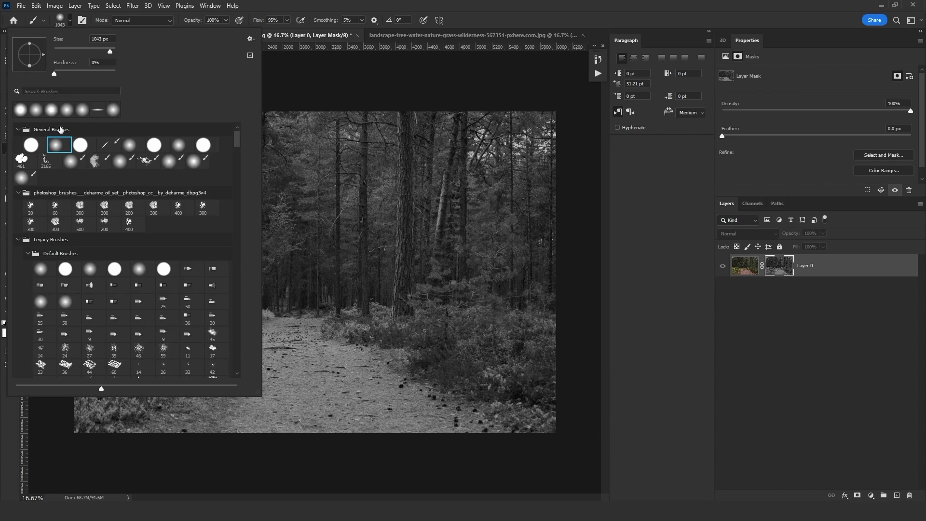
{"action": "left_click", "coordinate": [298, 226]}
{"action": "left_click", "coordinate": [150, 23]}
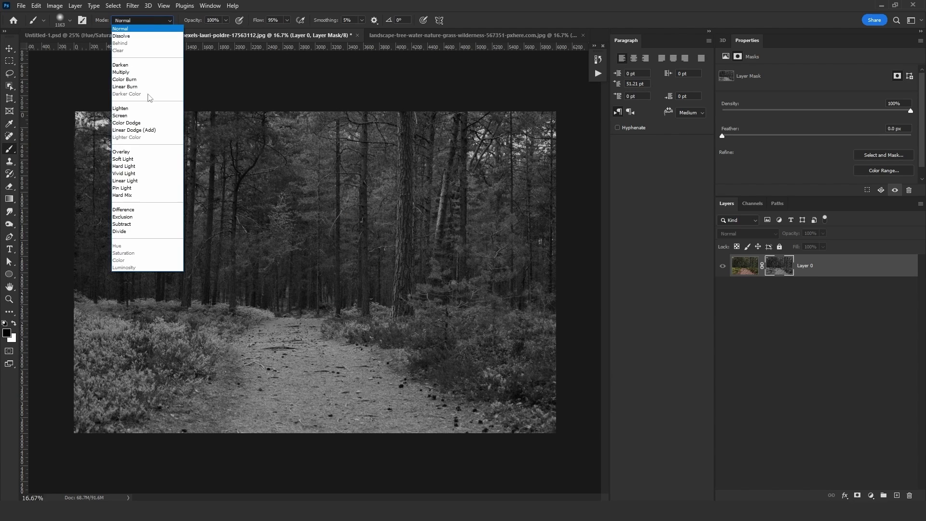
{"action": "left_click", "coordinate": [140, 189]}
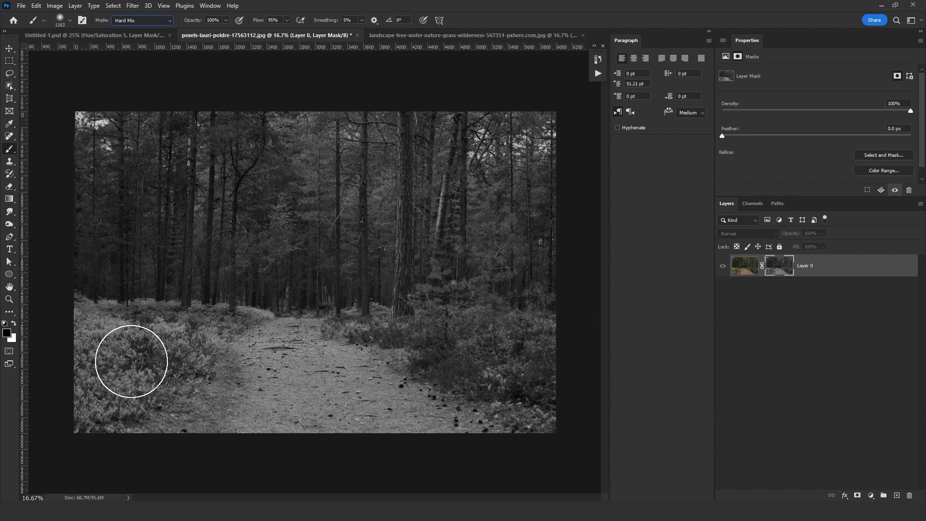
- Paint black on the mask over the lower-left foliage, bushes and trees above the trail
{"action": "mouse_move", "coordinate": [128, 355]}
{"action": "left_mouse_down"}
{"action": "mouse_move", "coordinate": [105, 381]}
{"action": "mouse_move", "coordinate": [149, 382]}
{"action": "mouse_move", "coordinate": [231, 290]}
{"action": "mouse_move", "coordinate": [145, 299]}
{"action": "mouse_move", "coordinate": [121, 241]}
{"action": "left_mouse_up"}
{"action": "mouse_move", "coordinate": [536, 396]}
{"action": "left_mouse_down"}
{"action": "mouse_move", "coordinate": [530, 368]}
{"action": "mouse_move", "coordinate": [453, 331]}
{"action": "mouse_move", "coordinate": [350, 318]}
{"action": "mouse_move", "coordinate": [337, 304]}
{"action": "left_mouse_up"}
{"action": "mouse_move", "coordinate": [554, 331]}
{"action": "left_mouse_down"}
{"action": "mouse_move", "coordinate": [497, 233]}
{"action": "mouse_move", "coordinate": [1, 137]}
{"action": "left_mouse_up"}
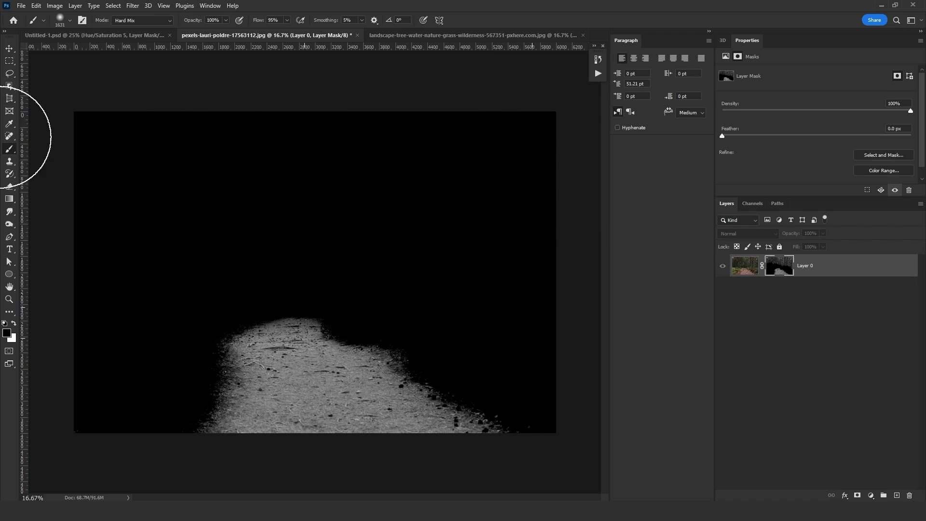
- Brighten the Layer 0 mask with Curves, moving the white point to input 78
{"action": "key", "text": "ctrl+m"}
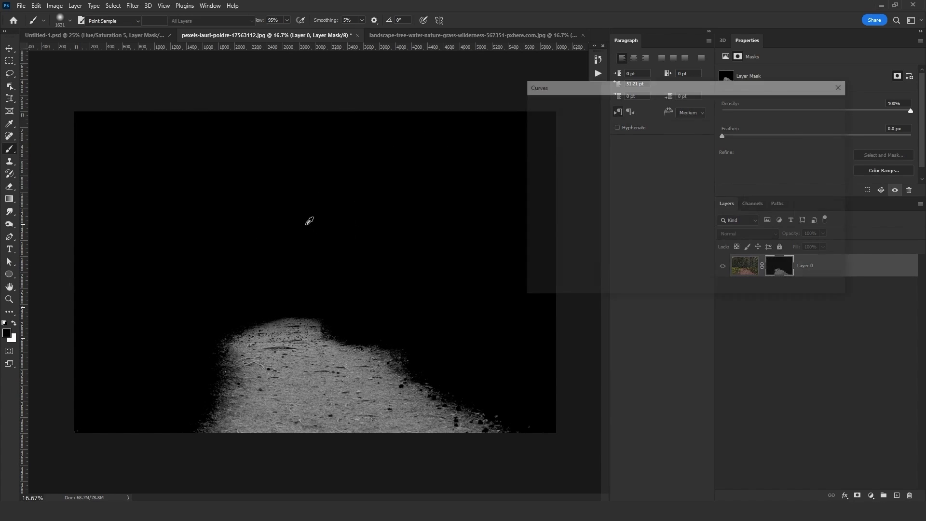
{"action": "left_click_drag", "start_coordinate": [695, 131], "coordinate": [603, 114]}
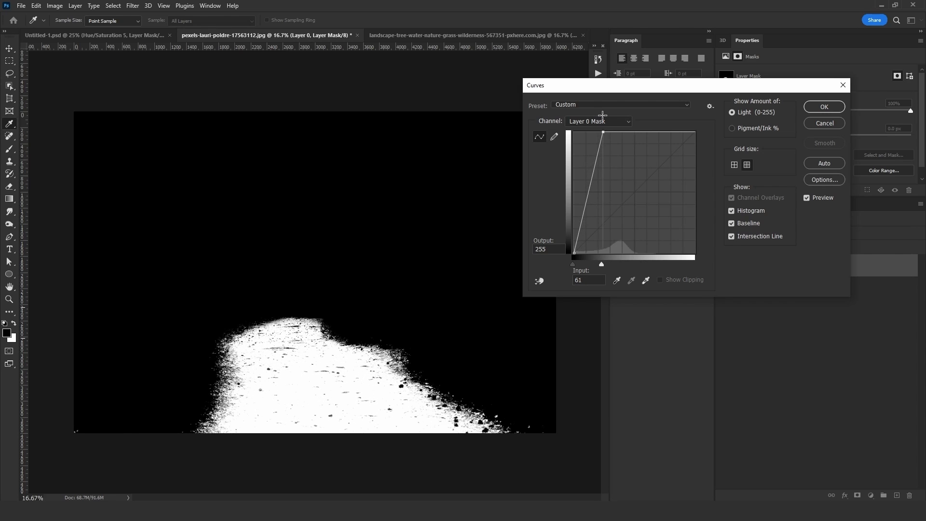
{"action": "key", "text": "b"}
- Fill the specks inside the path with white using a smaller Hard Mix brush
{"action": "left_click", "coordinate": [825, 106]}
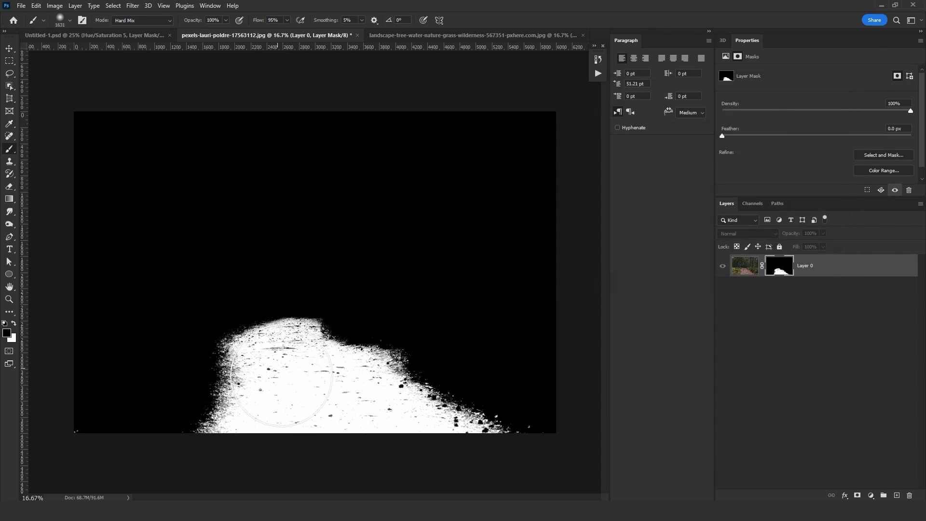
{"action": "right_click", "coordinate": [312, 367], "text": "alt"}
{"action": "key", "text": "x"}
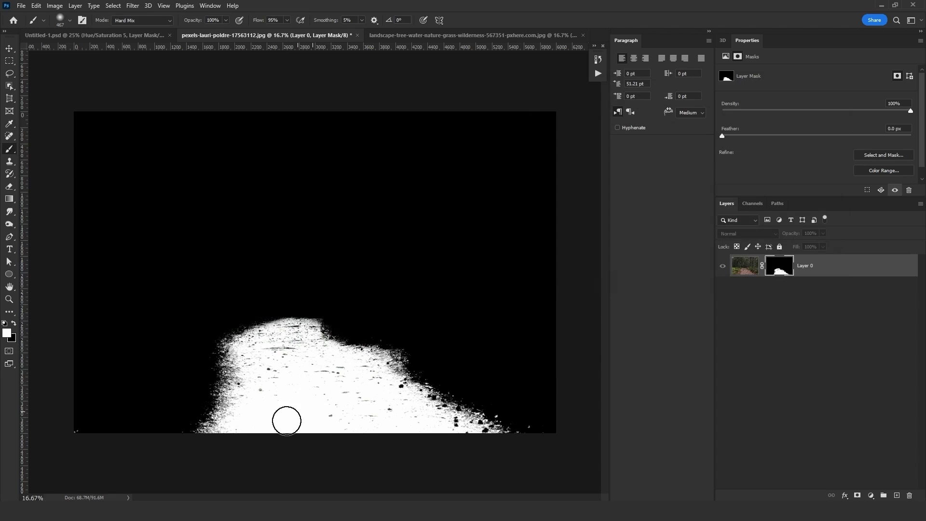
{"action": "mouse_move", "coordinate": [371, 428]}
{"action": "left_mouse_down"}
{"action": "mouse_move", "coordinate": [385, 401]}
{"action": "mouse_move", "coordinate": [341, 378]}
{"action": "mouse_move", "coordinate": [294, 374]}
{"action": "left_mouse_up"}
{"action": "right_click", "coordinate": [269, 388], "text": "alt"}
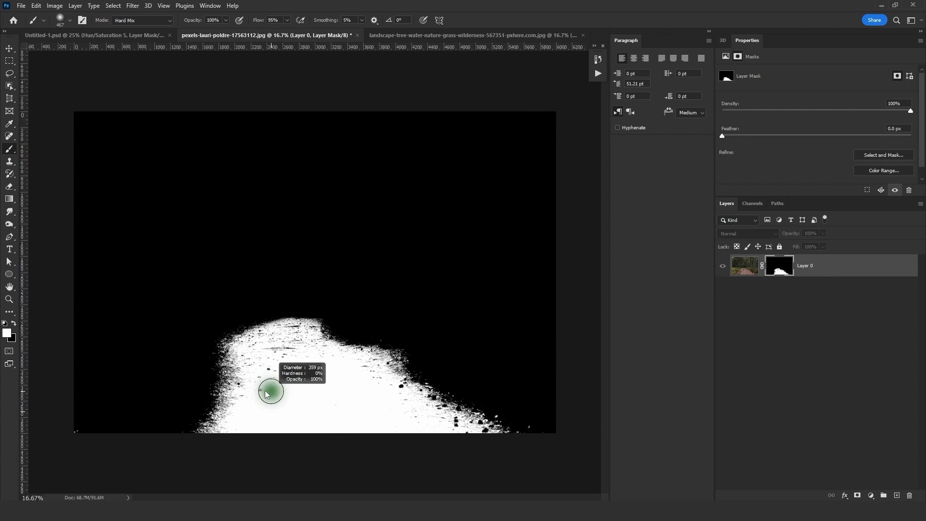
{"action": "key", "text": "x"}
{"action": "key", "text": "v"}
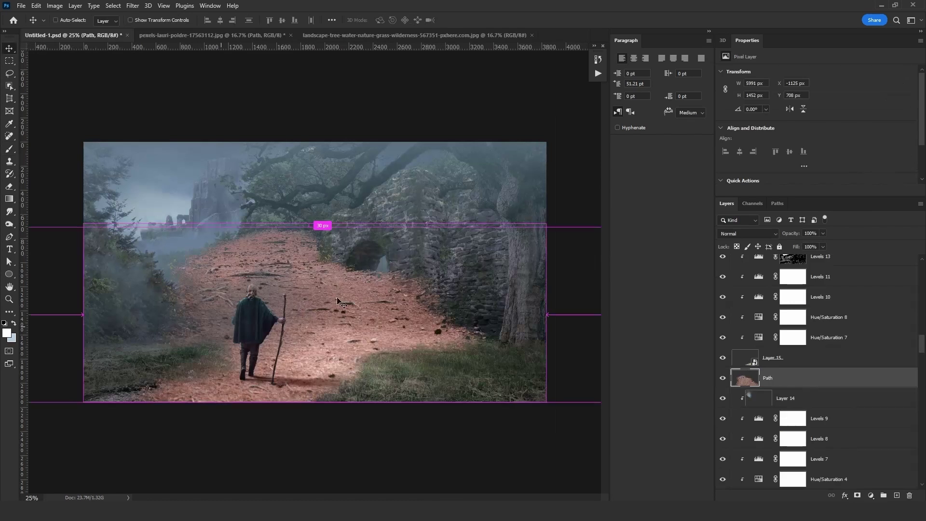
- Drag the trail into the composite as Path and add a clipped Hue/Saturation that desaturates and darkens it
{"action": "left_click_drag", "start_coordinate": [327, 220], "coordinate": [331, 368]}
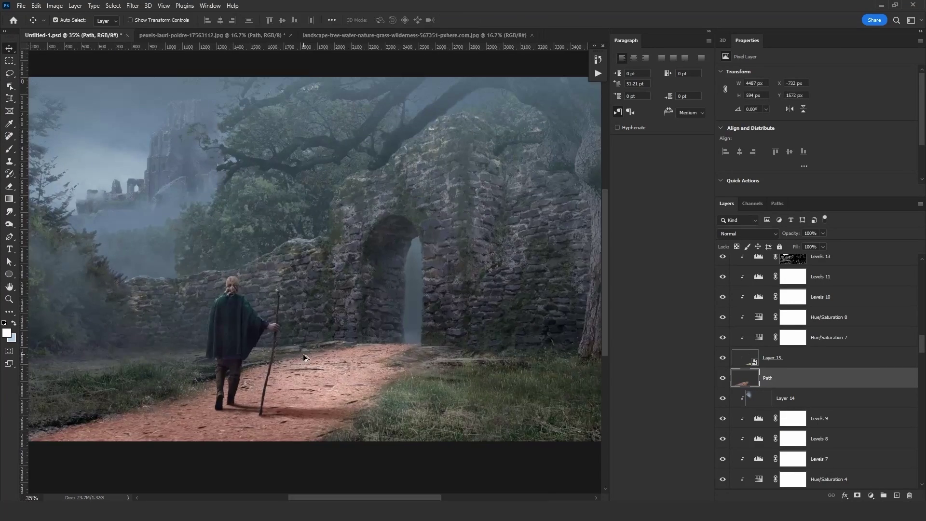
{"action": "key", "text": "ctrl+0"}
{"action": "left_click", "coordinate": [871, 495]}
{"action": "left_click", "coordinate": [864, 418]}
{"action": "left_click_drag", "start_coordinate": [817, 127], "coordinate": [792, 128]}
{"action": "left_click_drag", "start_coordinate": [817, 146], "coordinate": [795, 146]}
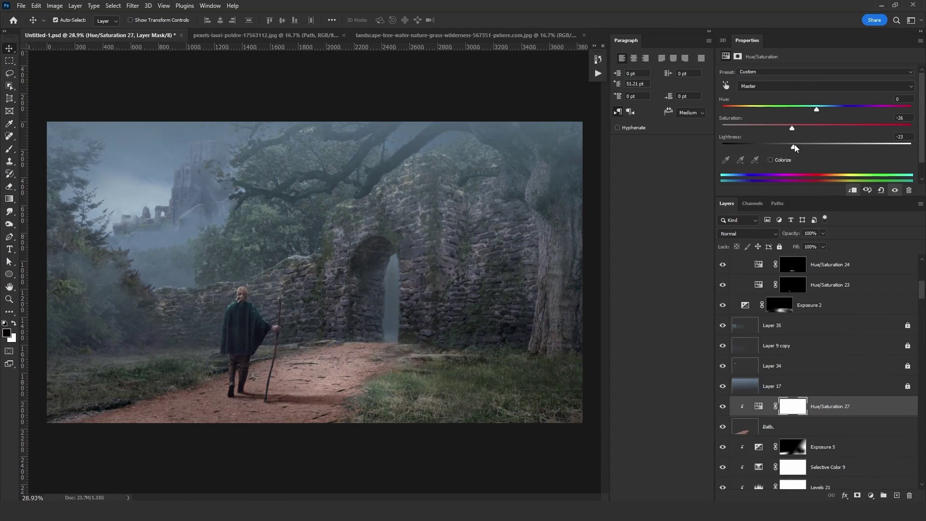
- Add clipped Exposure, Color-blended Red-channel Levels, and Selective Color cooling the path's neutrals
{"action": "left_click", "coordinate": [772, 426]}
{"action": "left_click", "coordinate": [871, 495]}
{"action": "left_click_drag", "start_coordinate": [796, 97], "coordinate": [815, 98]}
{"action": "left_click", "coordinate": [829, 407]}
{"action": "left_click", "coordinate": [871, 496]}
{"action": "left_click", "coordinate": [748, 233]}
{"action": "left_click", "coordinate": [752, 483]}
{"action": "left_click_drag", "start_coordinate": [824, 143], "coordinate": [822, 141]}
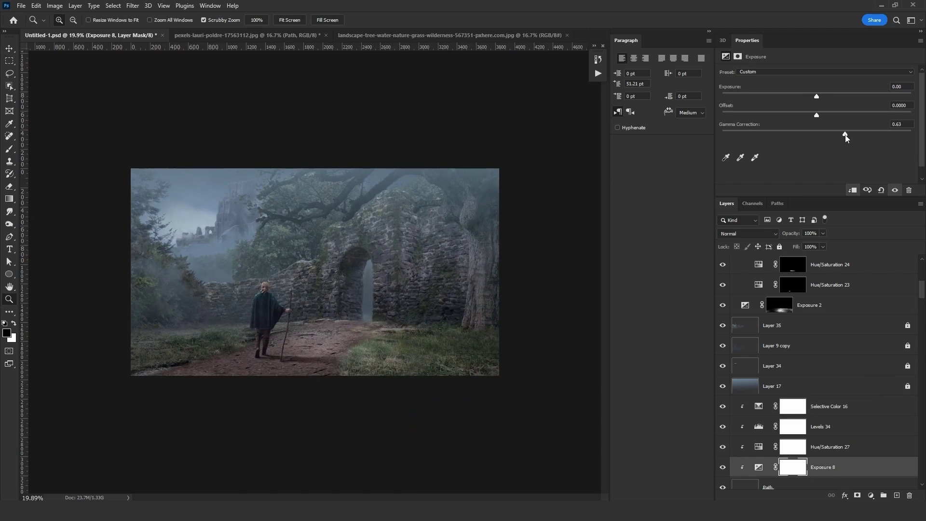
{"action": "key", "text": "ctrl+plus"}
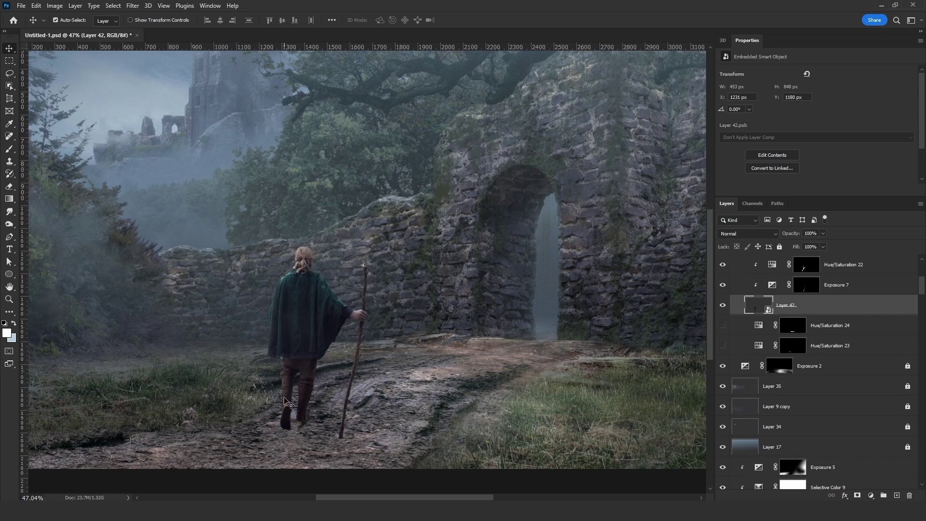
- Move the view in on the traveler's boots and staff resting on the trail
{"action": "scroll", "coordinate": [289, 404], "scroll_direction": "up", "scroll_amount": 6}
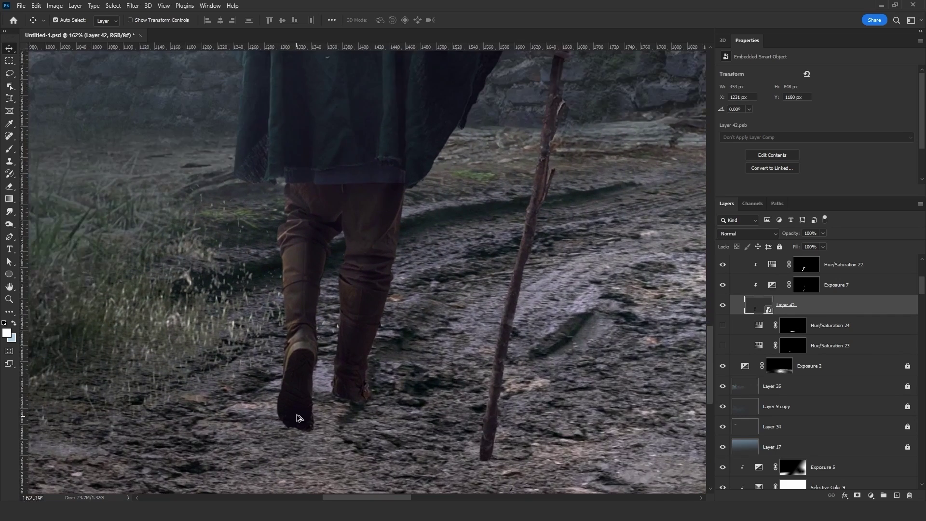
{"action": "scroll", "coordinate": [299, 418], "scroll_direction": "up", "scroll_amount": 2}
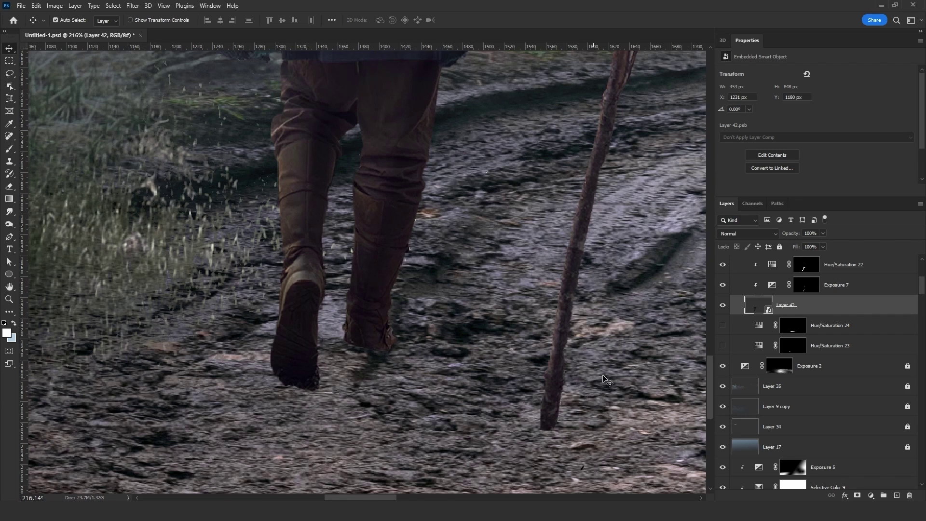
- Add a layer mask to Layer 42 and set the brush to 17% hardness in Dissolve mode
{"action": "left_click", "coordinate": [858, 495]}
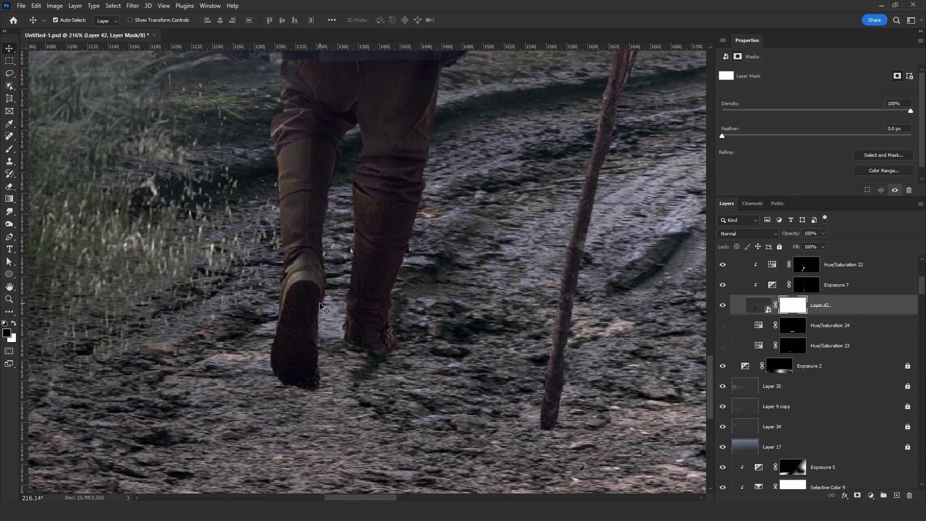
{"action": "left_click", "coordinate": [9, 149]}
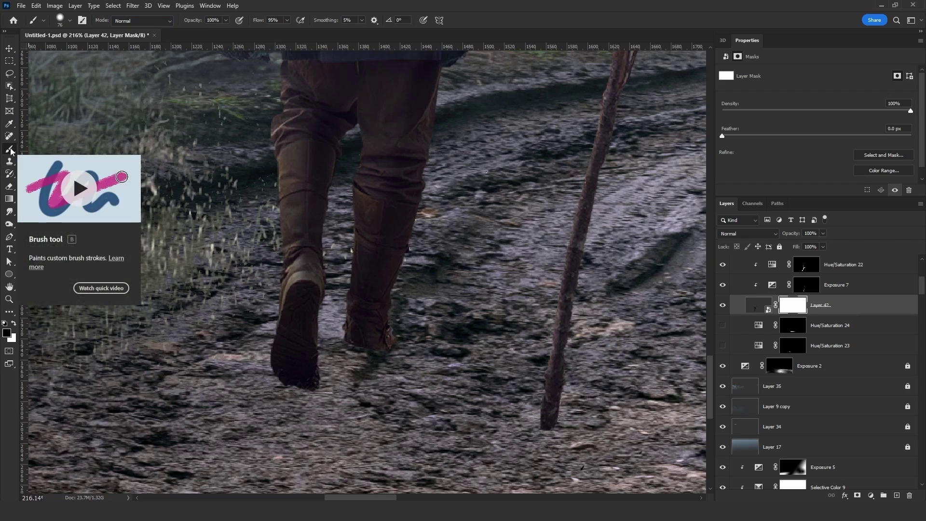
{"action": "left_click", "coordinate": [70, 21]}
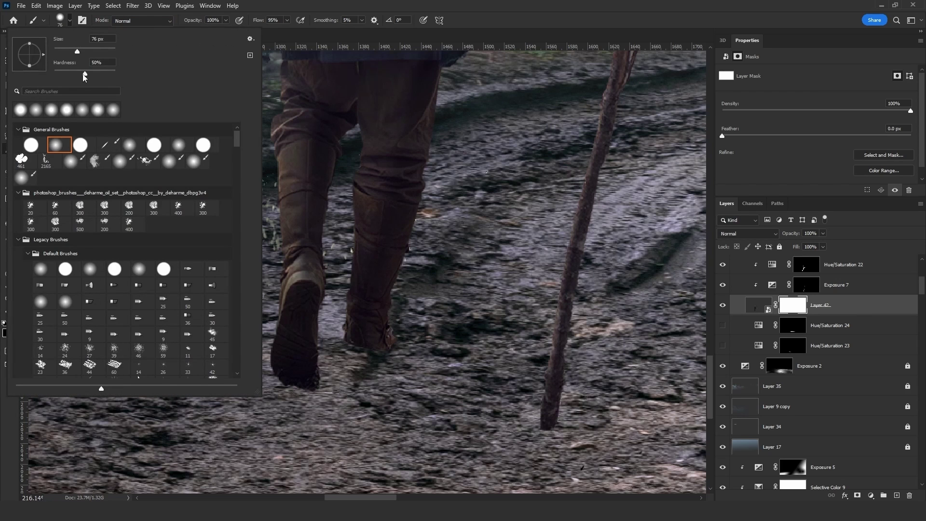
{"action": "left_click_drag", "start_coordinate": [83, 73], "coordinate": [65, 73]}
{"action": "left_click", "coordinate": [130, 21]}
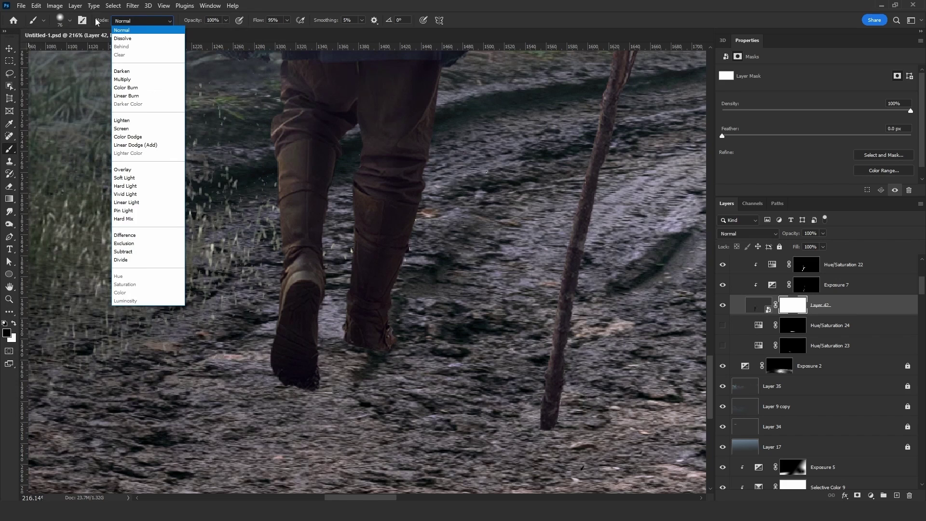
{"action": "left_click", "coordinate": [124, 39]}
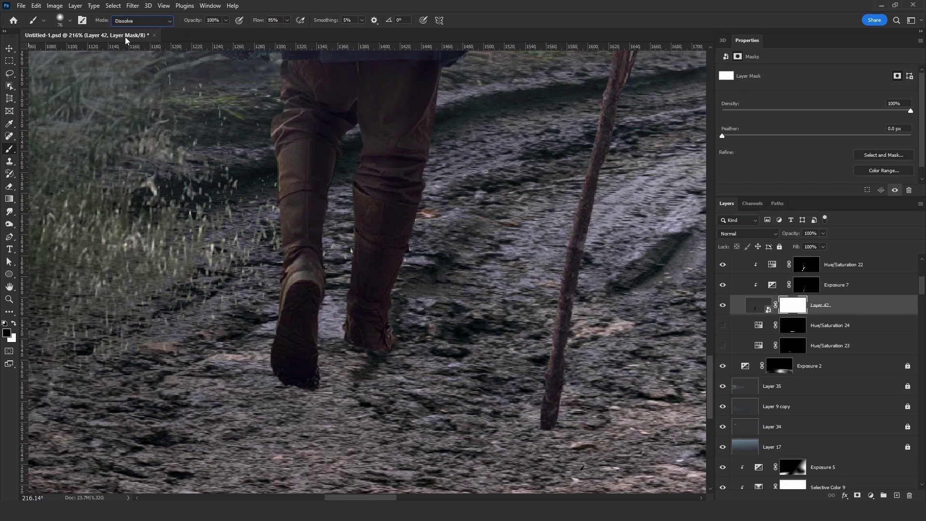
- Paint black Dissolve speckles along the bottom edge of the boots on the mask
{"action": "left_click_drag", "start_coordinate": [279, 372], "coordinate": [274, 372]}
{"action": "scroll", "coordinate": [289, 380], "scroll_direction": "up", "scroll_amount": 1}
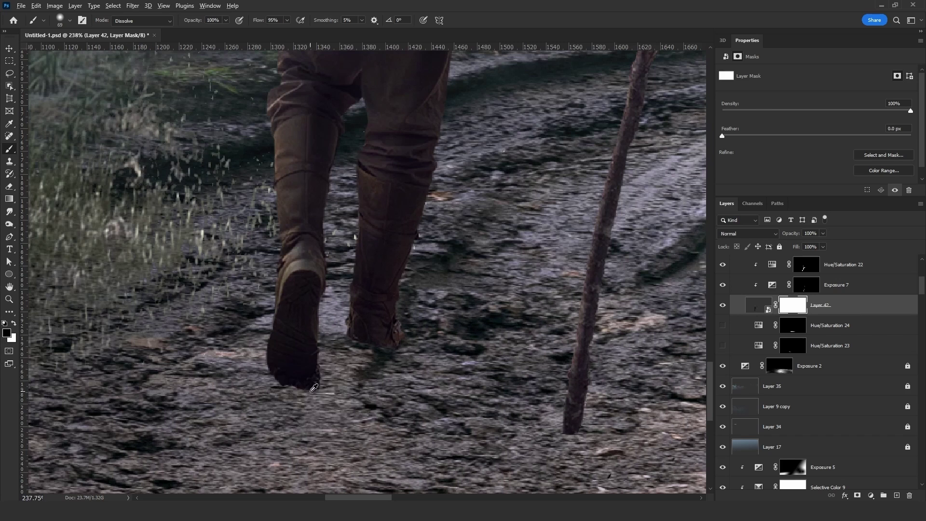
{"action": "mouse_move", "coordinate": [290, 389]}
{"action": "left_mouse_down"}
{"action": "mouse_move", "coordinate": [298, 407]}
{"action": "mouse_move", "coordinate": [252, 399]}
{"action": "mouse_move", "coordinate": [314, 407]}
{"action": "mouse_move", "coordinate": [357, 399]}
{"action": "mouse_move", "coordinate": [343, 399]}
{"action": "mouse_move", "coordinate": [419, 353]}
{"action": "mouse_move", "coordinate": [412, 387]}
{"action": "mouse_move", "coordinate": [564, 450]}
{"action": "left_mouse_up"}
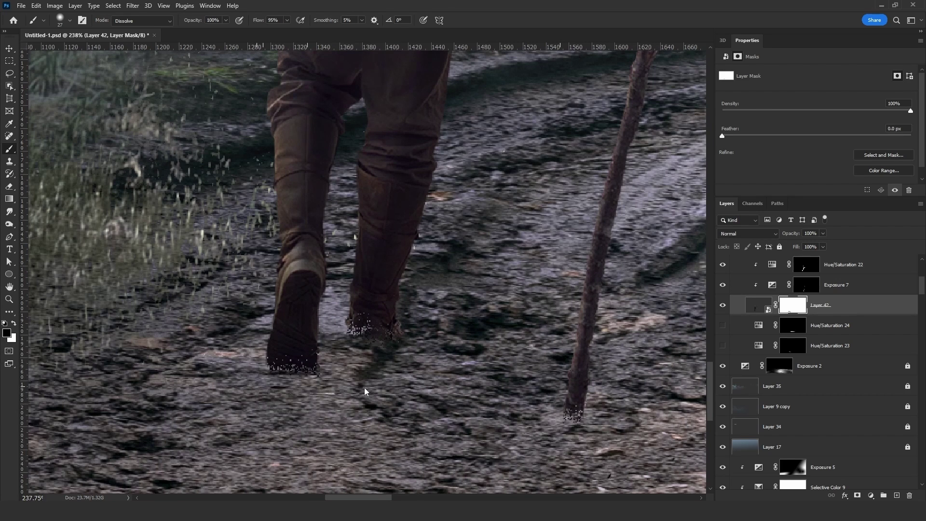
- Blur the mask speckles, then repaint Dissolve speckles at the boot heel and staff base
{"action": "left_click", "coordinate": [131, 5]}
{"action": "mouse_move", "coordinate": [195, 132]}
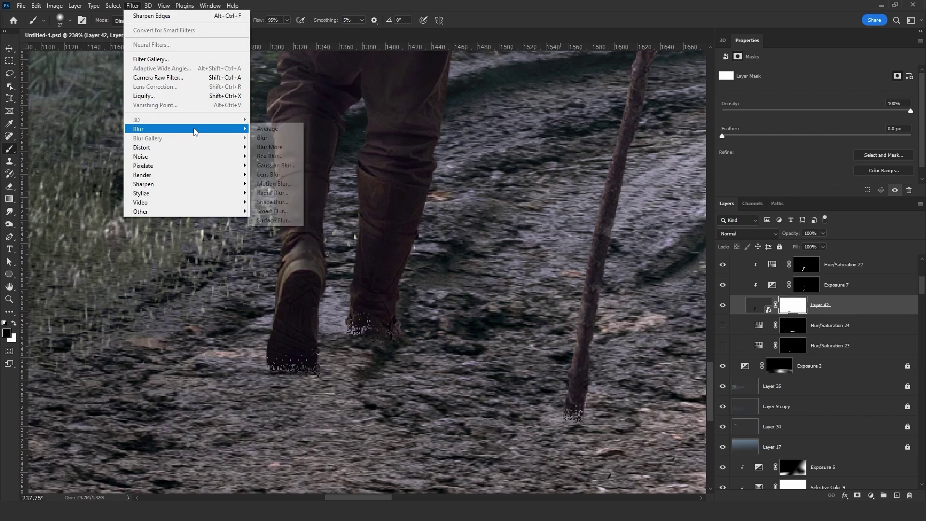
{"action": "left_click", "coordinate": [279, 139]}
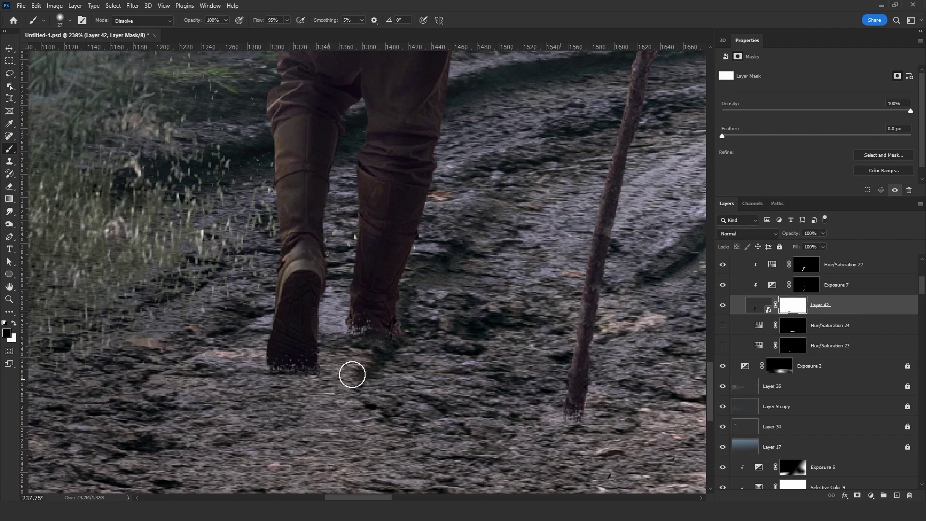
{"action": "left_click_drag", "start_coordinate": [287, 376], "coordinate": [337, 383]}
{"action": "left_click", "coordinate": [293, 350]}
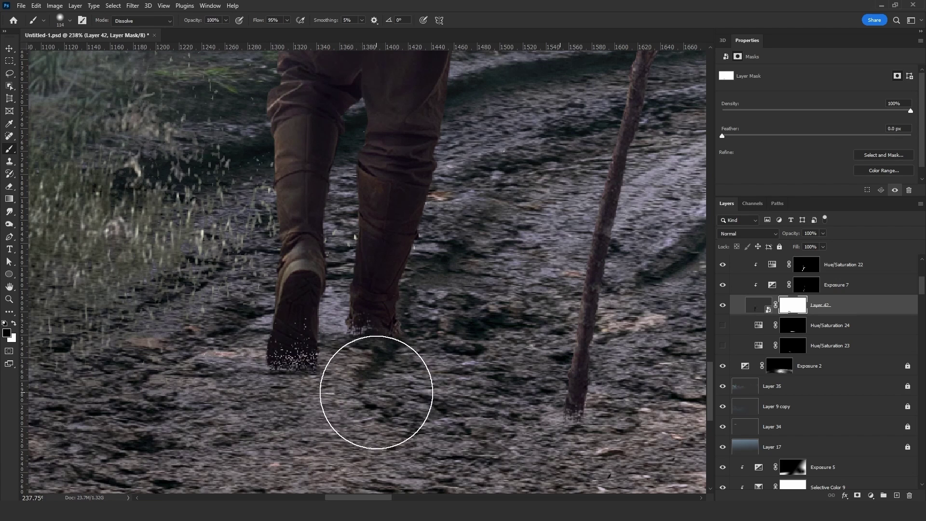
{"action": "left_click", "coordinate": [578, 386]}
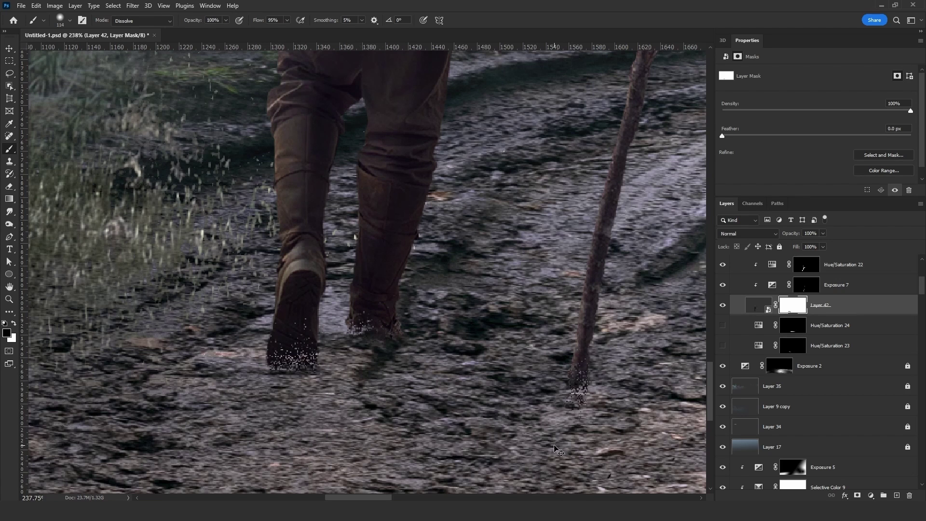
{"action": "left_click", "coordinate": [557, 448]}
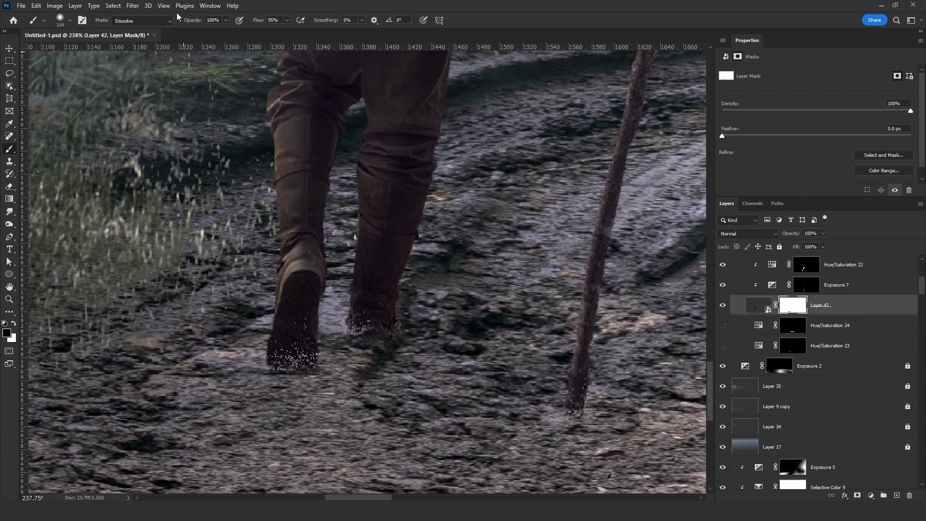
- Apply Sharpen Edges to the speckled Layer 42 mask
{"action": "left_click", "coordinate": [131, 6]}
{"action": "left_click", "coordinate": [132, 6]}
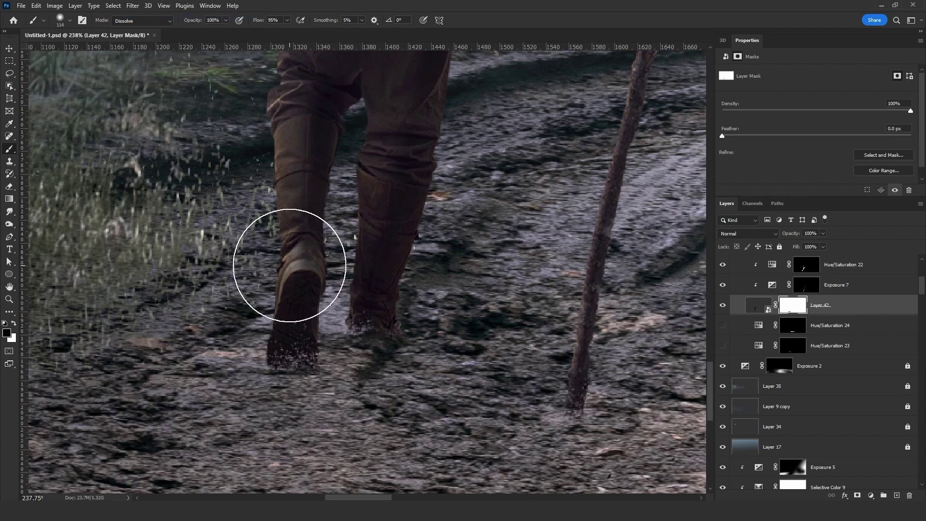
{"action": "left_click", "coordinate": [132, 6]}
{"action": "left_click", "coordinate": [132, 6]}
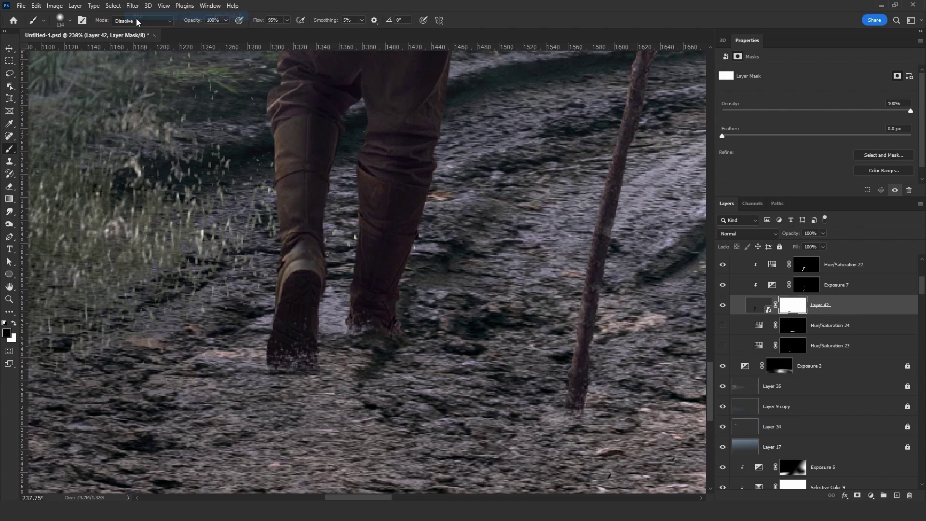
{"action": "left_click", "coordinate": [131, 7]}
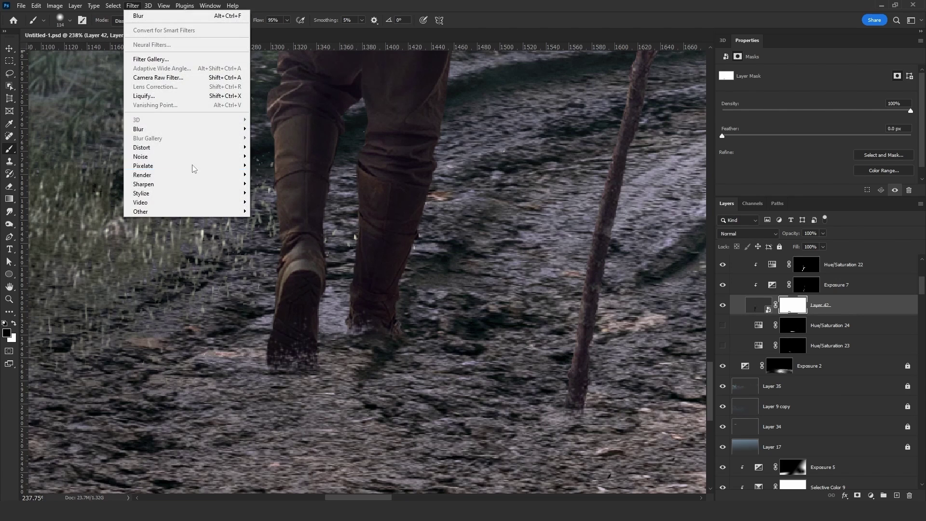
{"action": "mouse_move", "coordinate": [212, 184]}
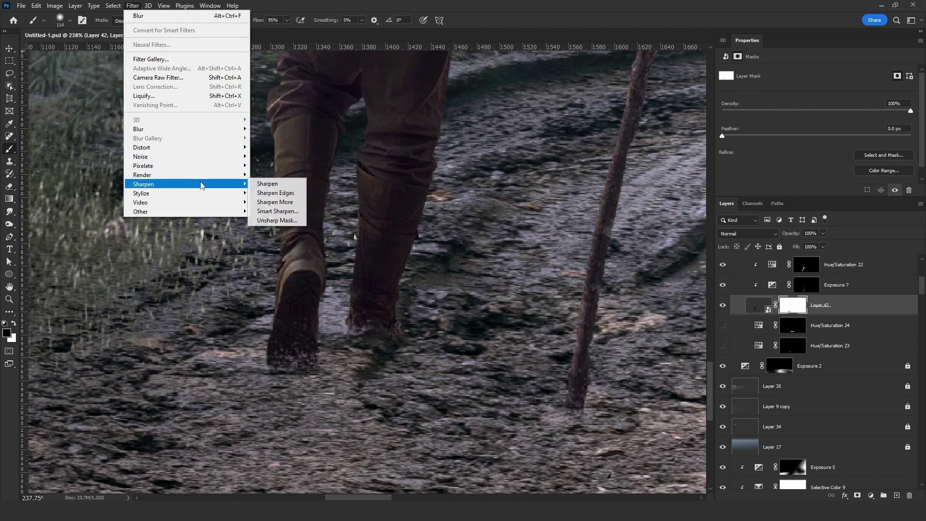
{"action": "left_click", "coordinate": [283, 193]}
- Trim the speckled sole edge of the left boot and switch the paint colour to white
{"action": "scroll", "coordinate": [279, 196], "scroll_direction": "up", "scroll_amount": 1}
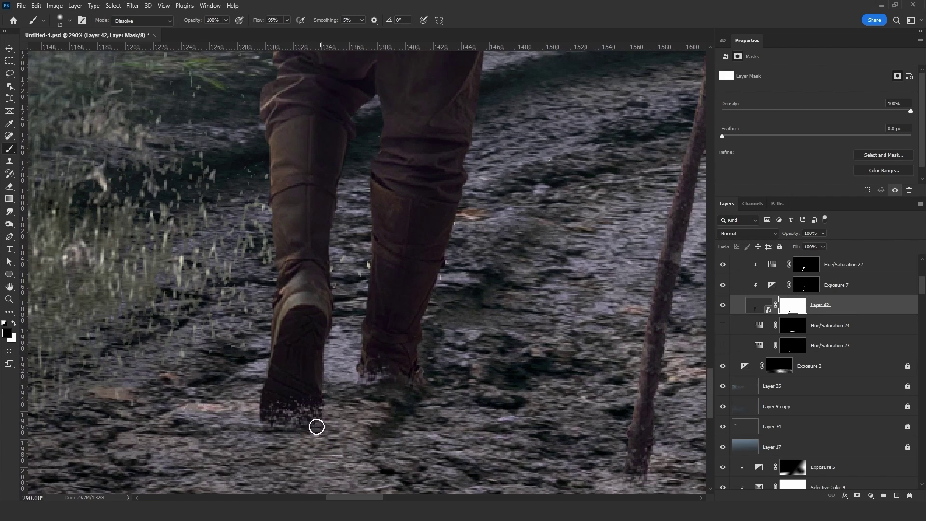
{"action": "mouse_move", "coordinate": [317, 427]}
{"action": "left_mouse_down"}
{"action": "mouse_move", "coordinate": [271, 431]}
{"action": "mouse_move", "coordinate": [280, 429]}
{"action": "mouse_move", "coordinate": [247, 424]}
{"action": "mouse_move", "coordinate": [268, 427]}
{"action": "left_mouse_up"}
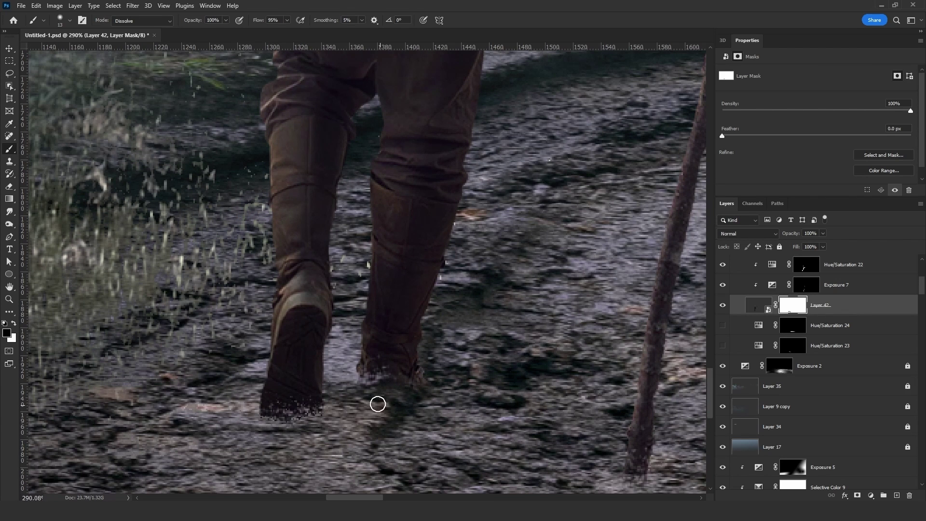
{"action": "key", "text": "x"}
- Blur and Sharpen Edges the mask once more, then zoom out to the whole scene
{"action": "left_click", "coordinate": [132, 5]}
{"action": "mouse_move", "coordinate": [227, 129]}
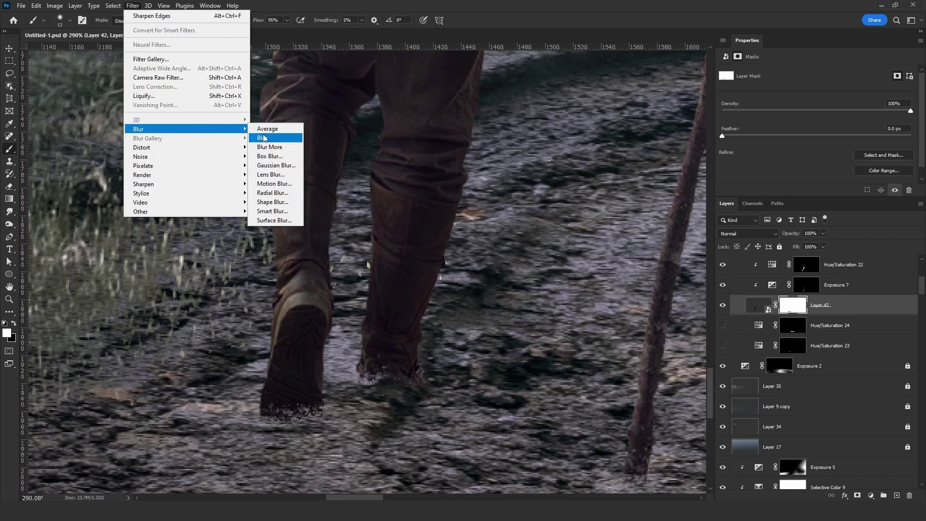
{"action": "left_click", "coordinate": [263, 138]}
{"action": "left_click", "coordinate": [132, 5]}
{"action": "mouse_move", "coordinate": [227, 190]}
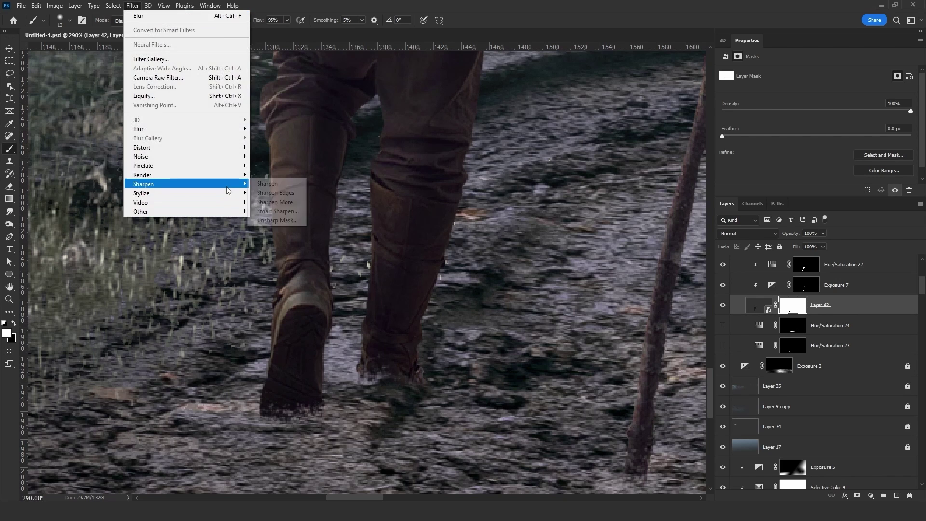
{"action": "left_click", "coordinate": [263, 193]}
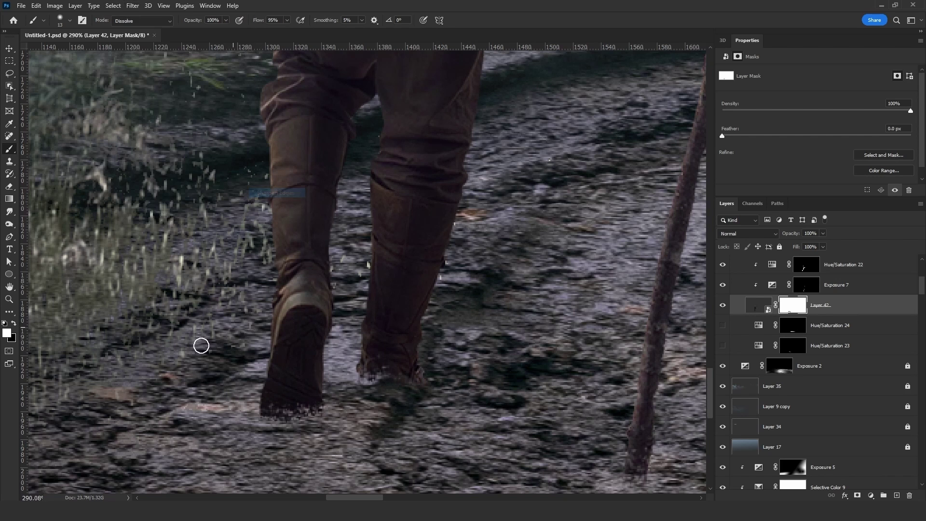
{"action": "left_click", "coordinate": [10, 298]}
{"action": "left_click", "coordinate": [234, 21]}
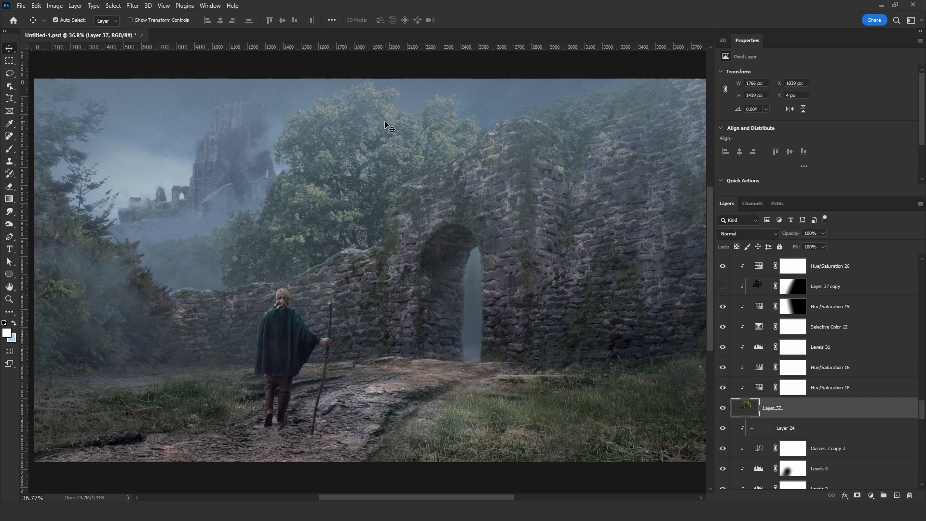
- Inspect the Brightness/Contrast 3 and Hue/Saturation 19 adjustments and toggle foreground tree Layer 37 to compare
{"action": "left_click", "coordinate": [318, 196]}
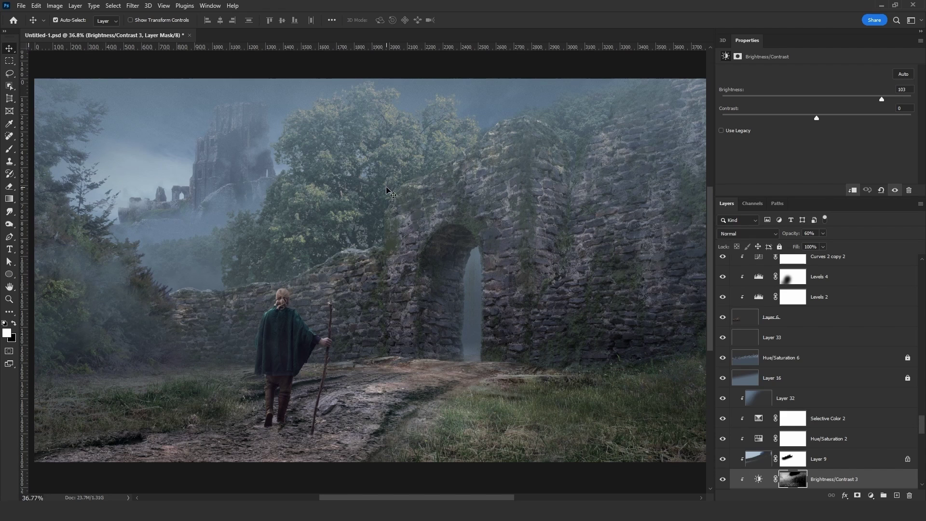
{"action": "left_click", "coordinate": [322, 193]}
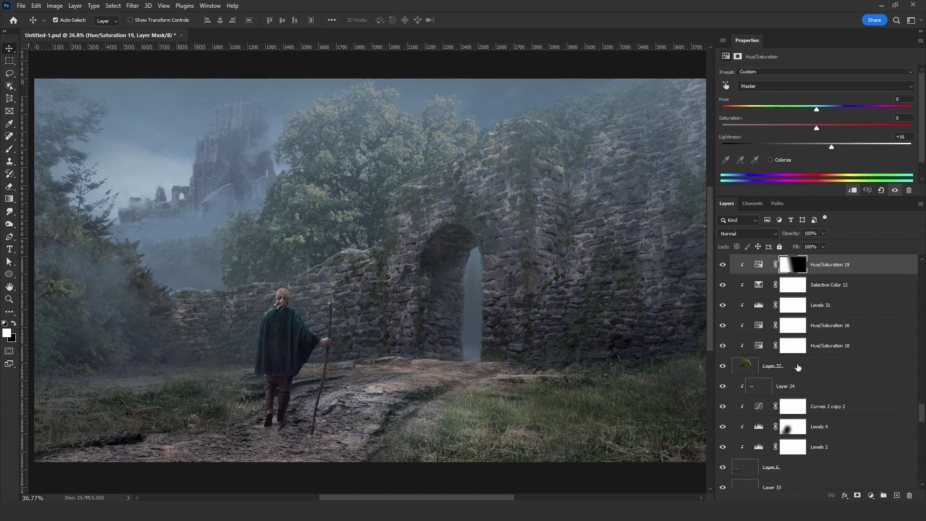
{"action": "left_click", "coordinate": [270, 182]}
{"action": "left_click", "coordinate": [332, 192]}
{"action": "left_click", "coordinate": [769, 367]}
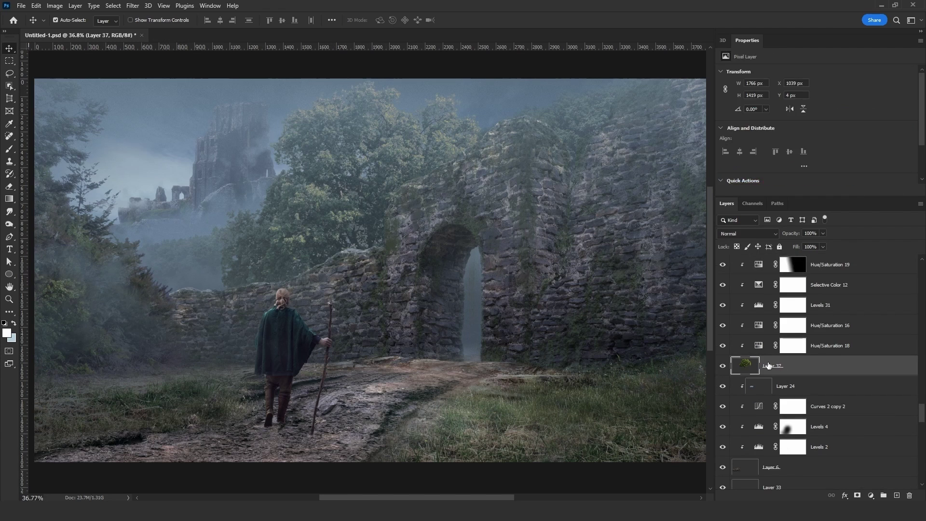
{"action": "left_click", "coordinate": [723, 367]}
{"action": "left_click", "coordinate": [723, 367]}
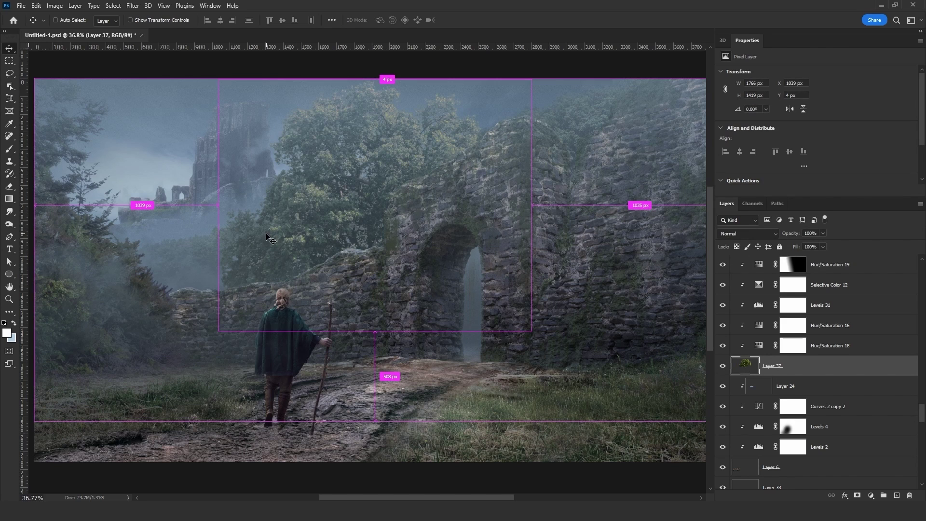
- Fill the Quick Mask with black and exit it to load the highlights selection
{"action": "key", "text": "ctrl+a"}
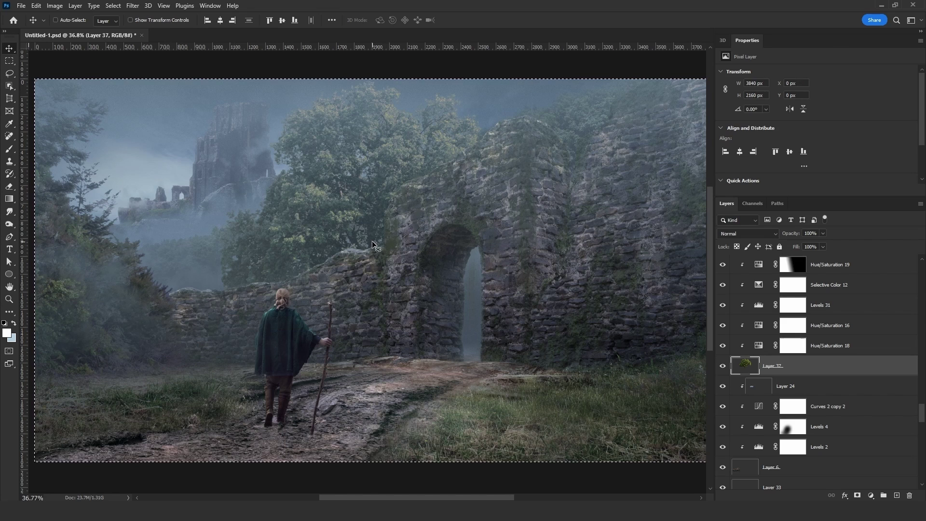
{"action": "key", "text": "ctrl+d"}
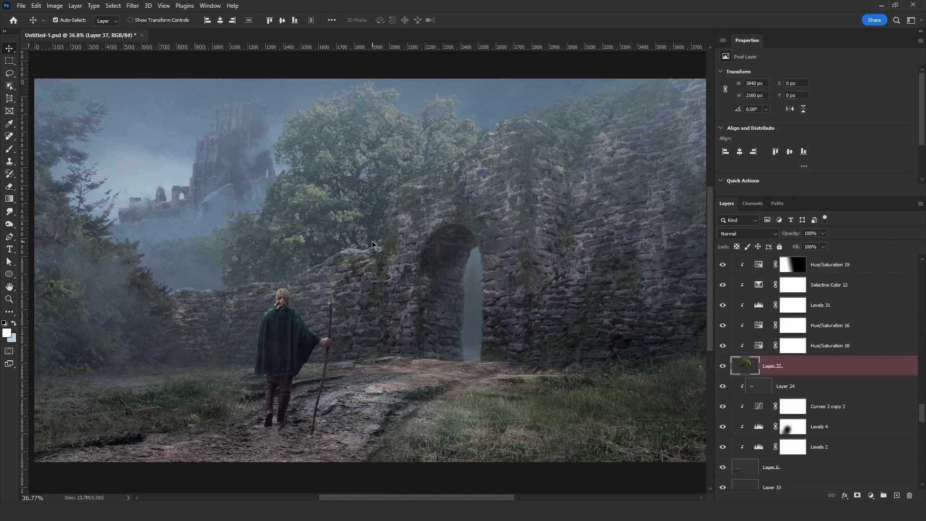
{"action": "key", "text": "q"}
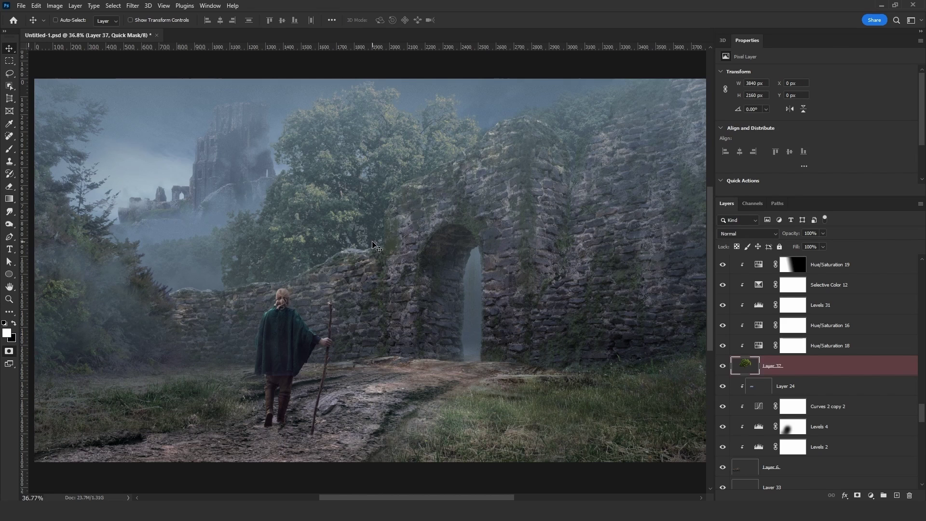
{"action": "key", "text": "ctrl+a"}
{"action": "key", "text": "ctrl+BackSpace"}
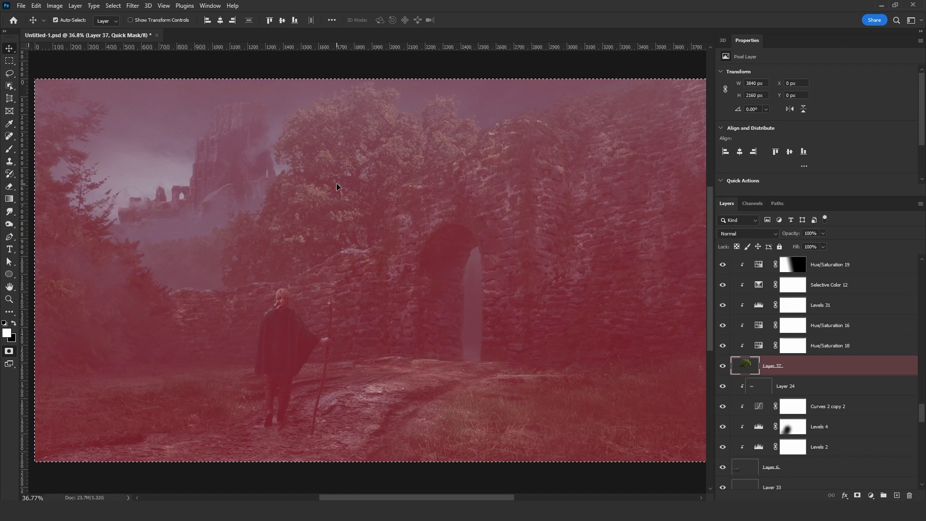
{"action": "key", "text": "q"}
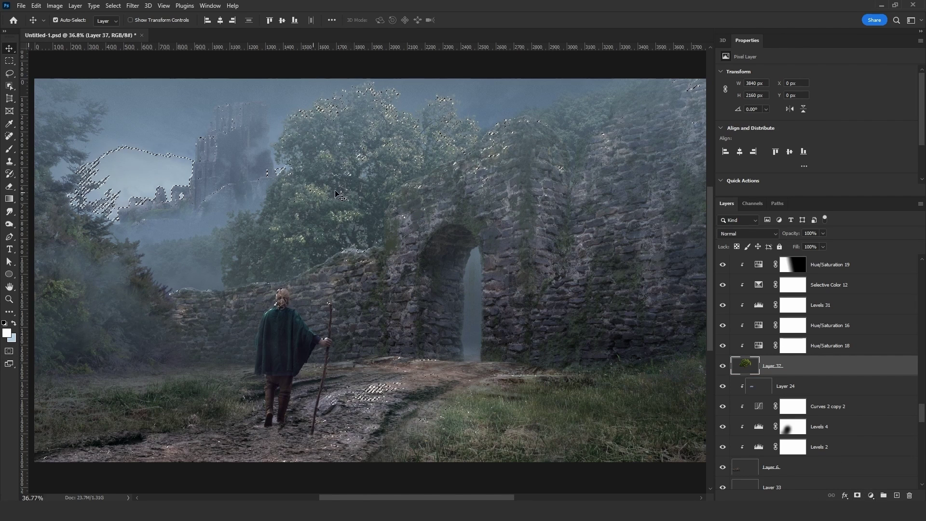
- Add a Hue/Saturation adjustment masked to the selection, lowering Lightness to darken it
{"action": "left_click", "coordinate": [871, 495]}
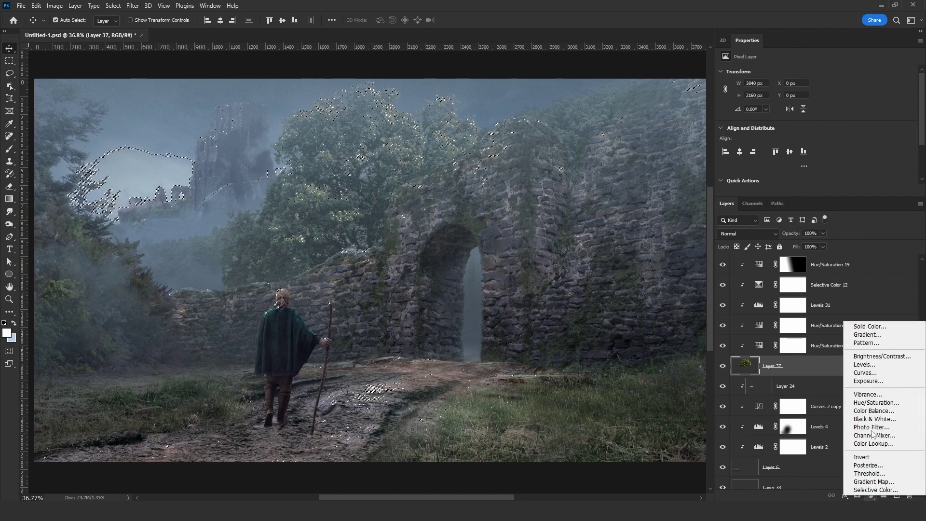
{"action": "left_click", "coordinate": [872, 403]}
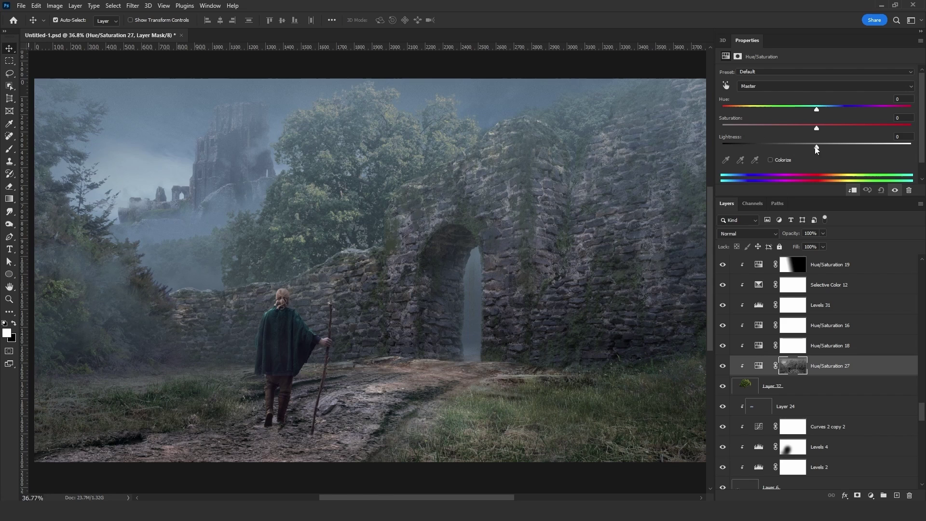
{"action": "left_click_drag", "start_coordinate": [816, 146], "coordinate": [734, 147]}
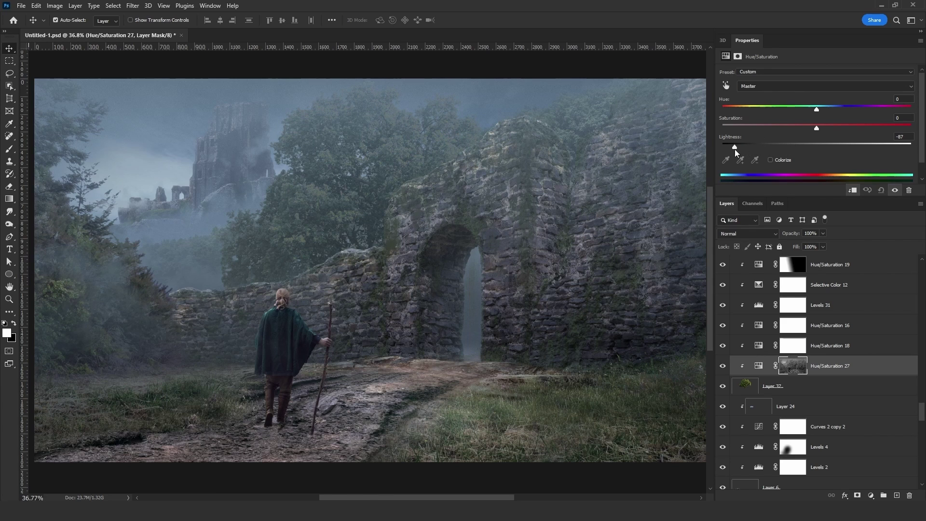
- Brighten the adjustment's mask with a raised Curves, then settle Lightness at about -73
{"action": "left_click", "coordinate": [796, 368]}
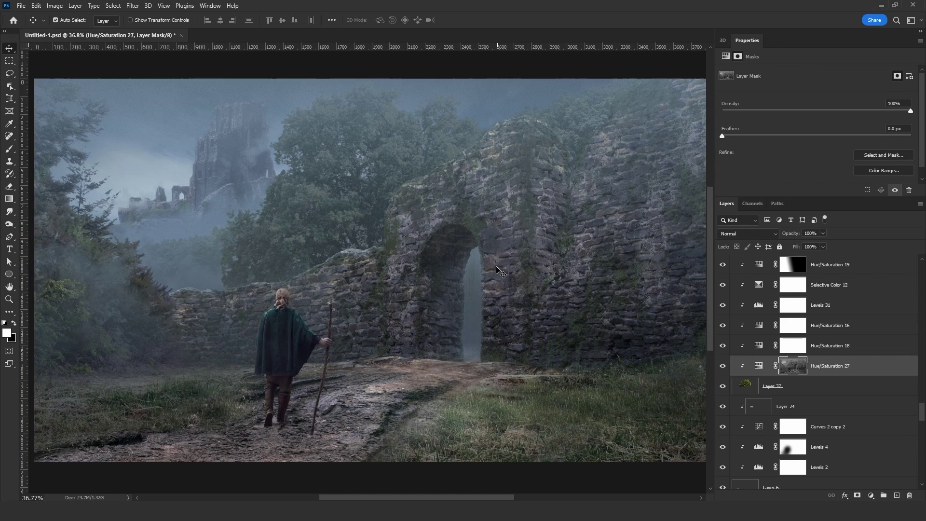
{"action": "key", "text": "ctrl+m"}
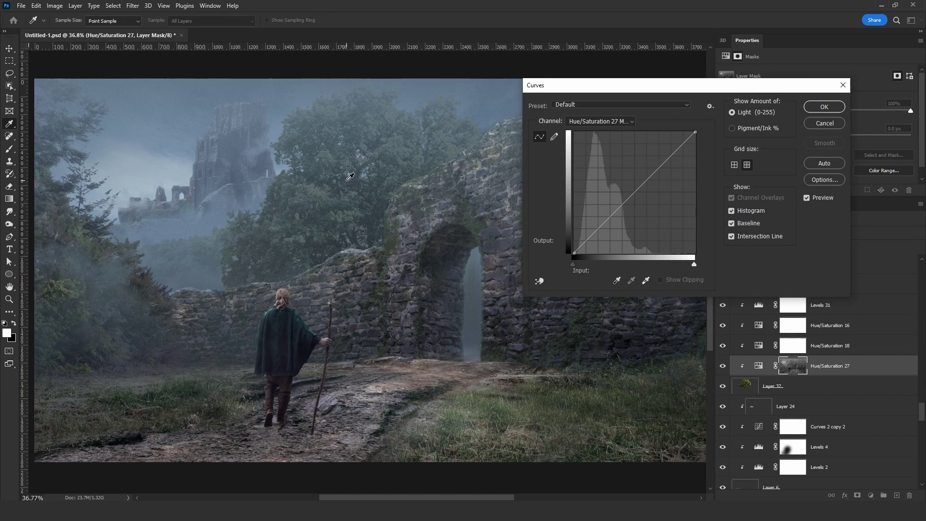
{"action": "left_click", "coordinate": [655, 150]}
{"action": "left_click_drag", "start_coordinate": [645, 147], "coordinate": [646, 147]}
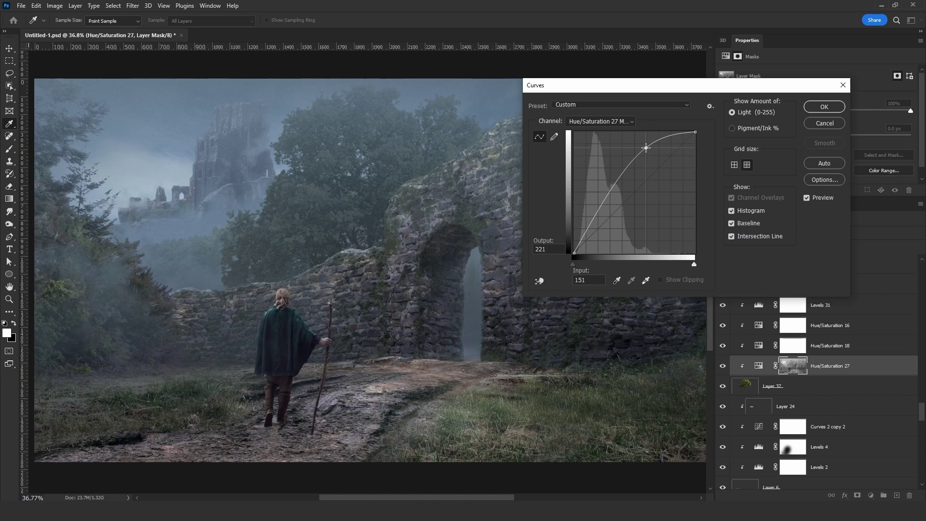
{"action": "left_click", "coordinate": [825, 106]}
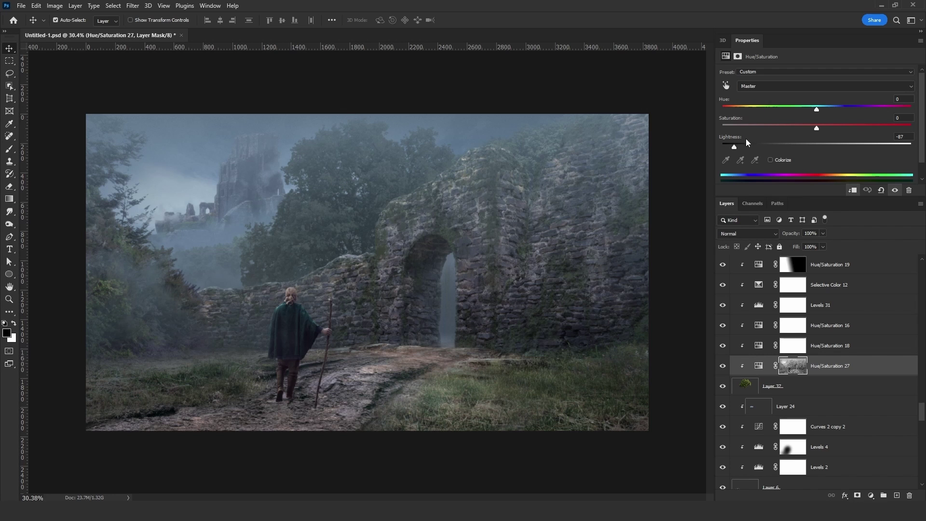
{"action": "left_click_drag", "start_coordinate": [747, 147], "coordinate": [752, 148]}
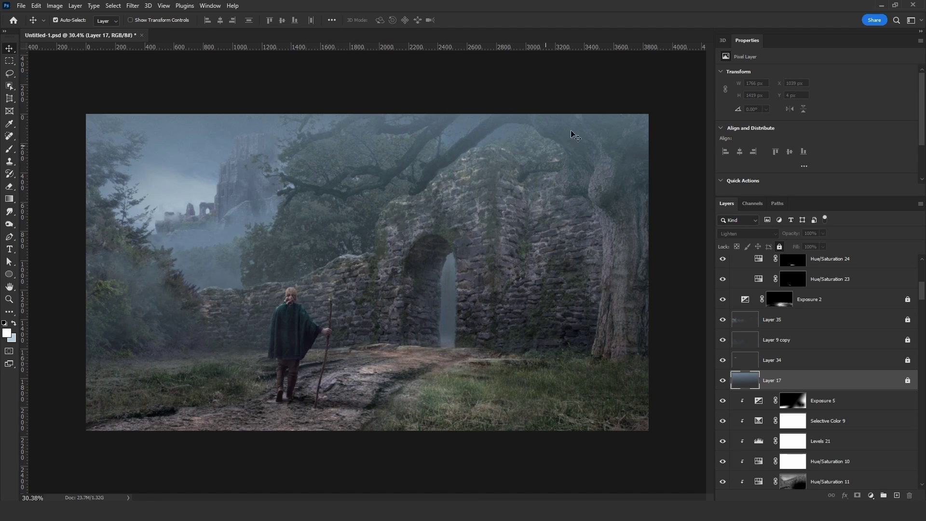
- Duplicate the foreground tree layer Layer 36 copy 2 and reselect the original
{"action": "left_click", "coordinate": [615, 164]}
{"action": "scroll", "coordinate": [816, 420], "scroll_direction": "down", "scroll_amount": 5}
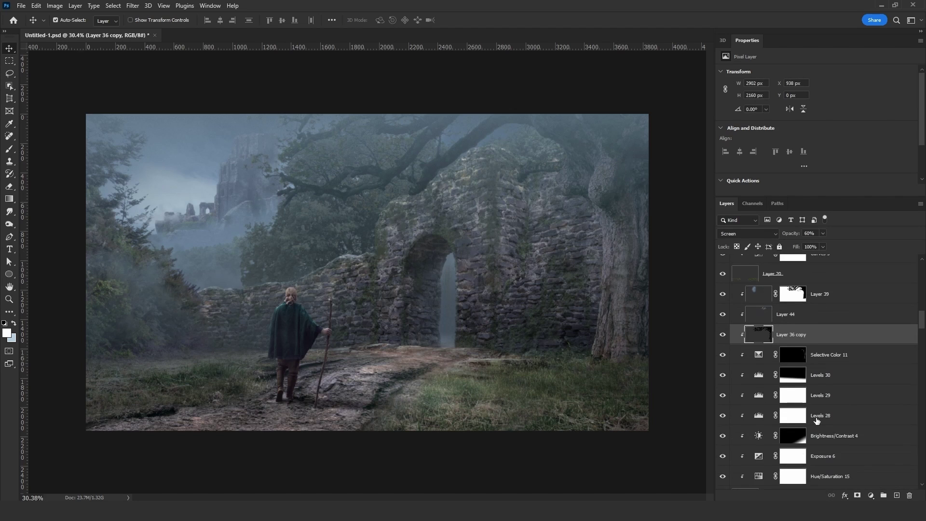
{"action": "scroll", "coordinate": [816, 421], "scroll_direction": "down", "scroll_amount": 2}
{"action": "left_click", "coordinate": [819, 461]}
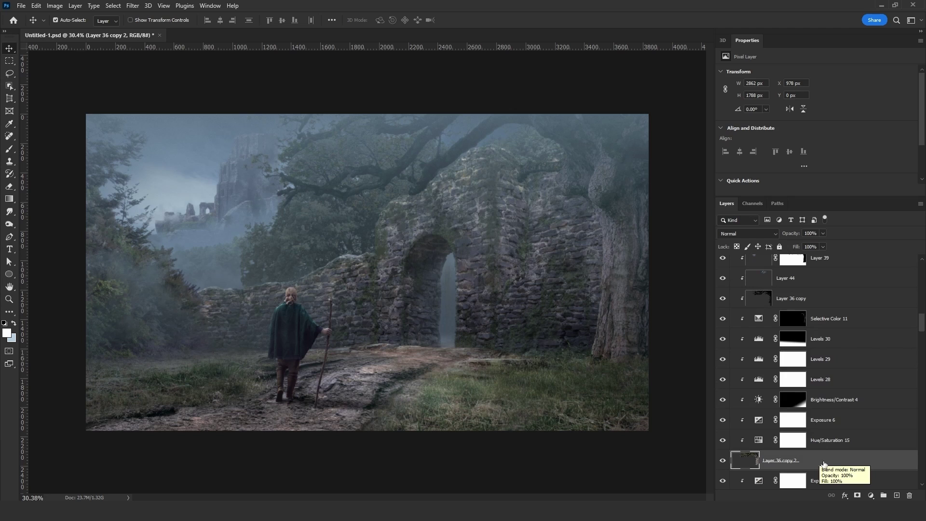
{"action": "key", "text": "ctrl+j"}
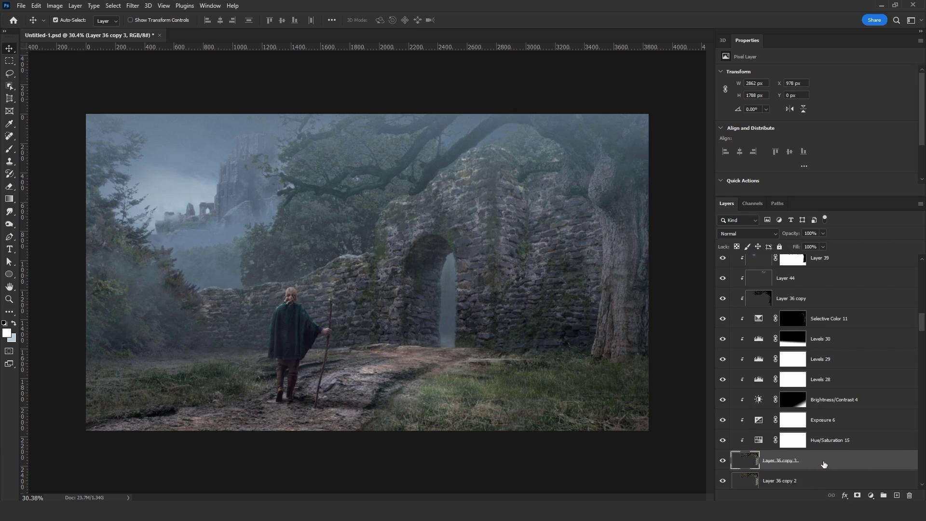
{"action": "left_click", "coordinate": [769, 480]}
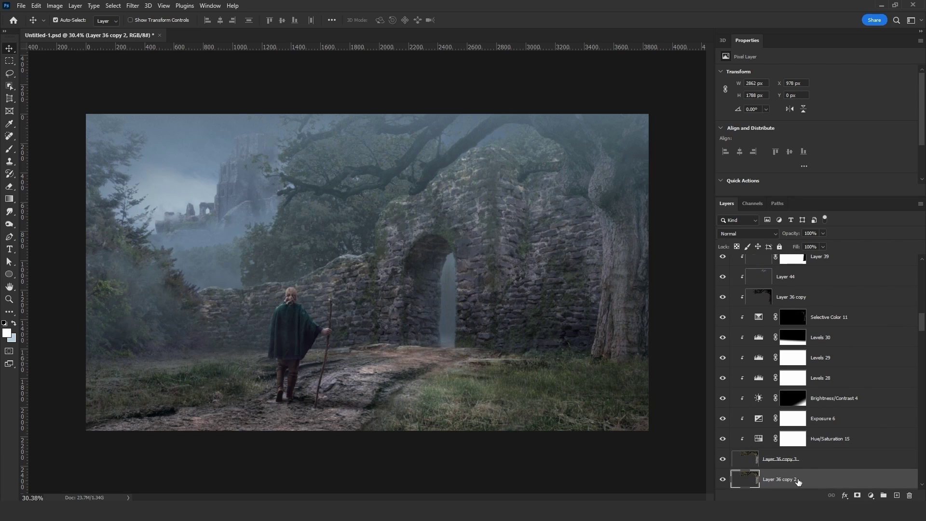
- Give Layer 36 copy 2 a layer mask from its transparency and preview the tree outline
{"action": "left_click", "coordinate": [76, 7]}
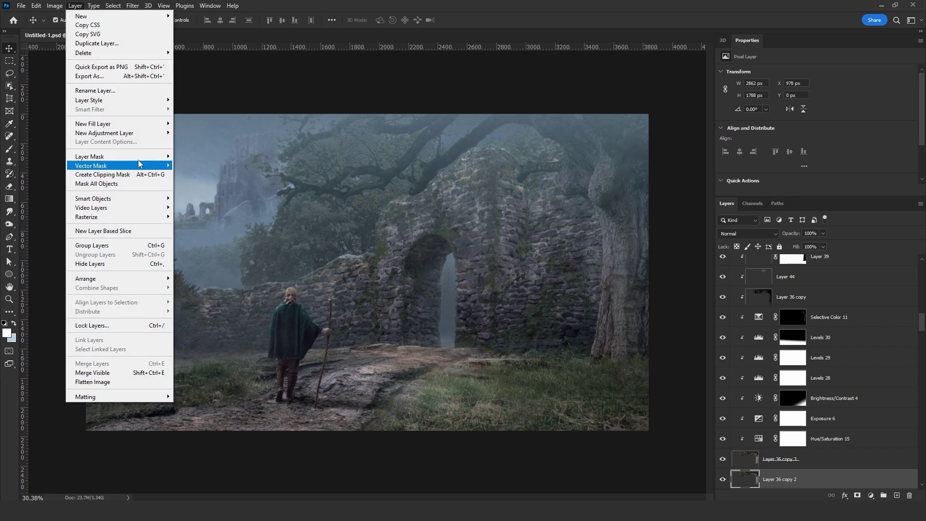
{"action": "mouse_move", "coordinate": [136, 156]}
{"action": "left_click", "coordinate": [201, 193]}
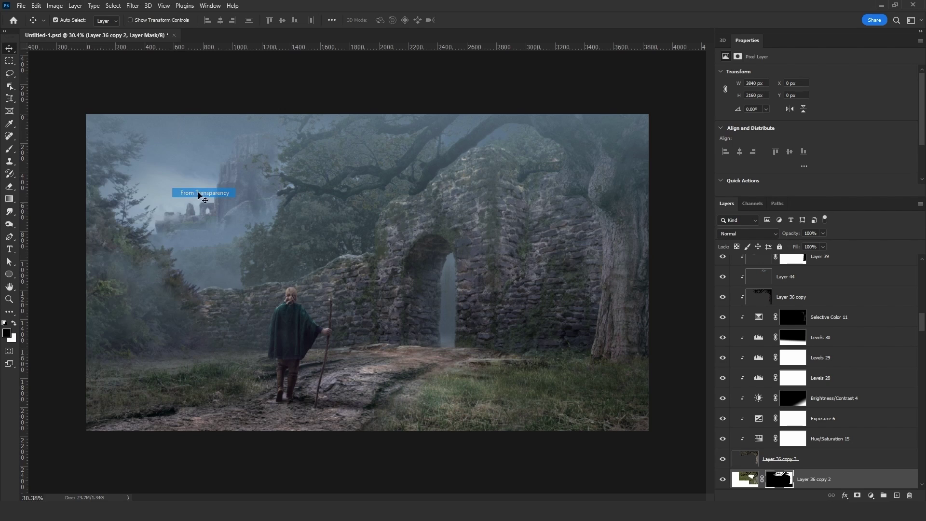
{"action": "left_click", "coordinate": [777, 481], "text": "alt"}
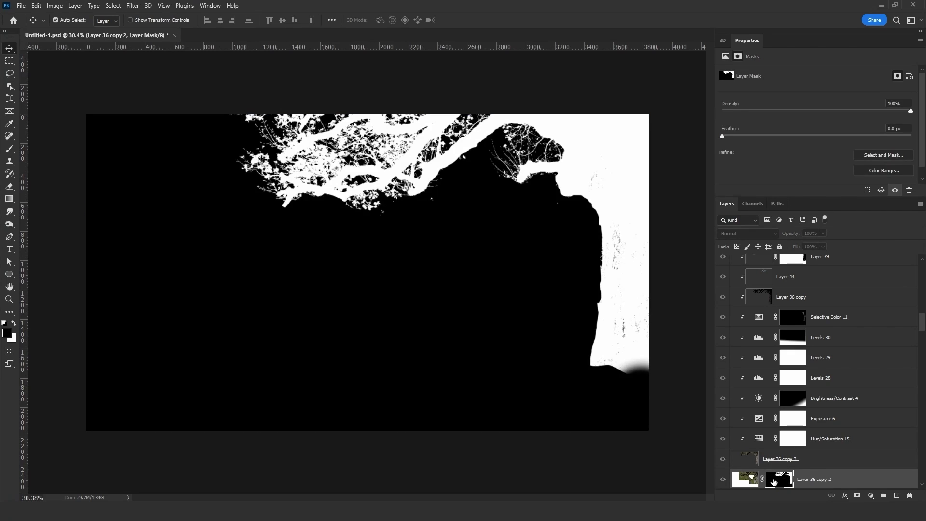
{"action": "left_click", "coordinate": [751, 480]}
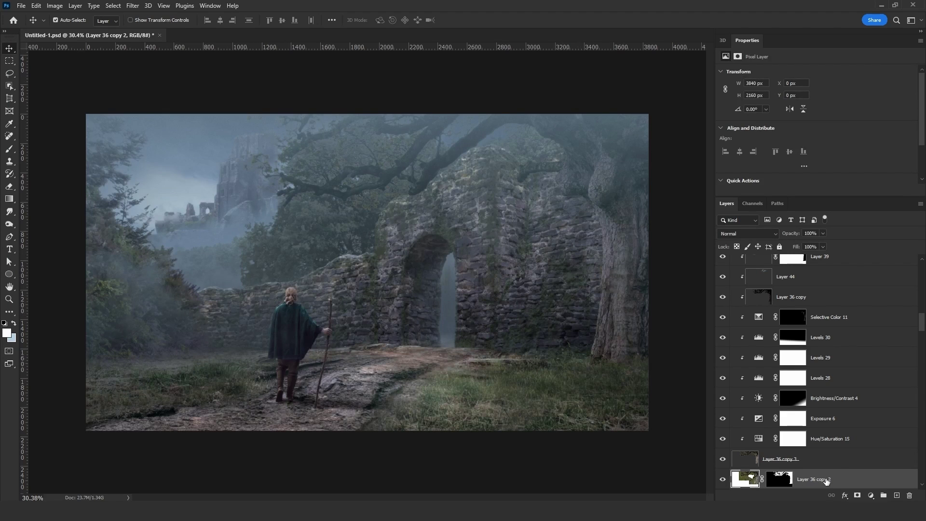
- Move Layer 36 copy 2 just below the haze Layer 17 and unlock Layer 17
{"action": "left_click_drag", "start_coordinate": [827, 481], "coordinate": [787, 439]}
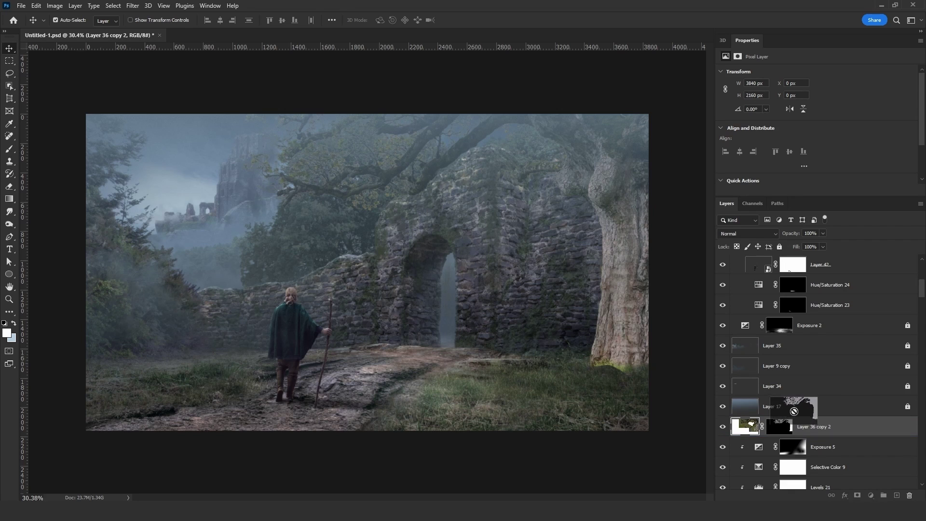
{"action": "left_click", "coordinate": [908, 404]}
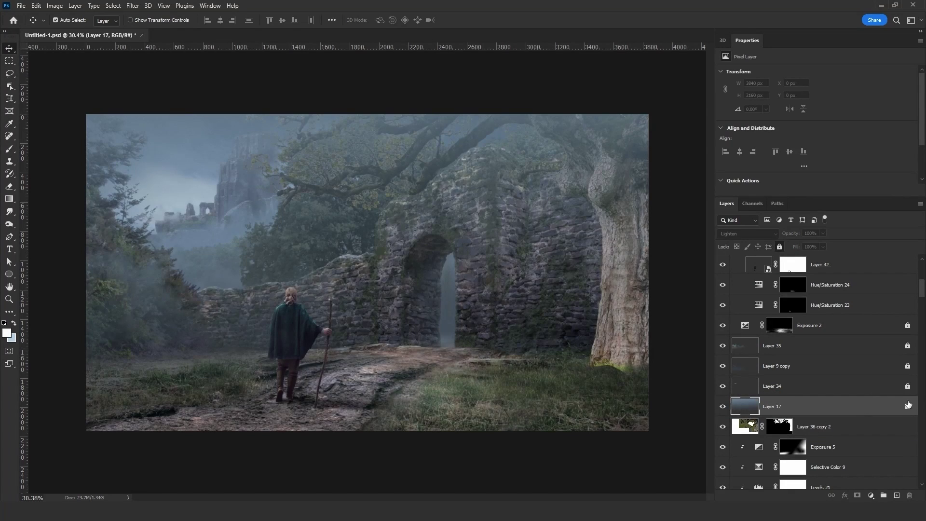
{"action": "left_click", "coordinate": [780, 248]}
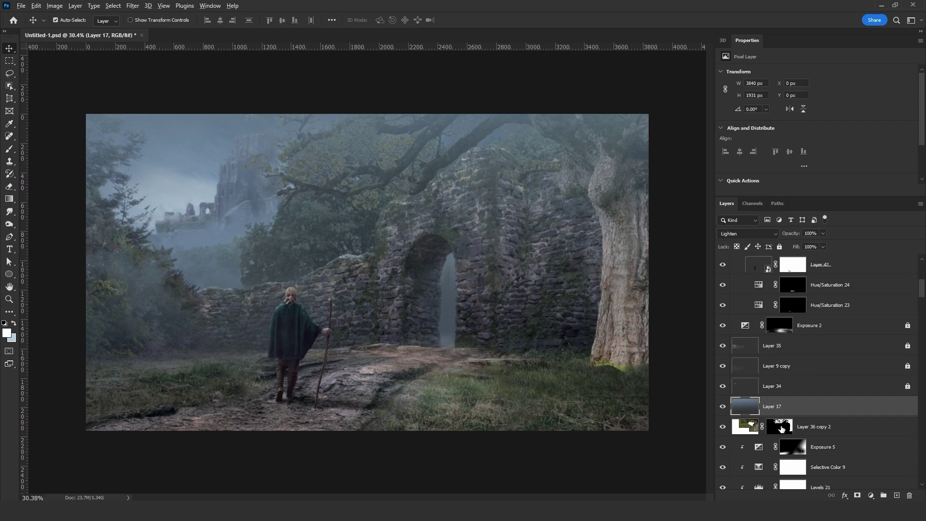
- Transfer the tree-shaped mask onto Layer 17 and target that mask for editing
{"action": "left_click_drag", "start_coordinate": [782, 428], "coordinate": [779, 406]}
{"action": "left_click", "coordinate": [818, 429]}
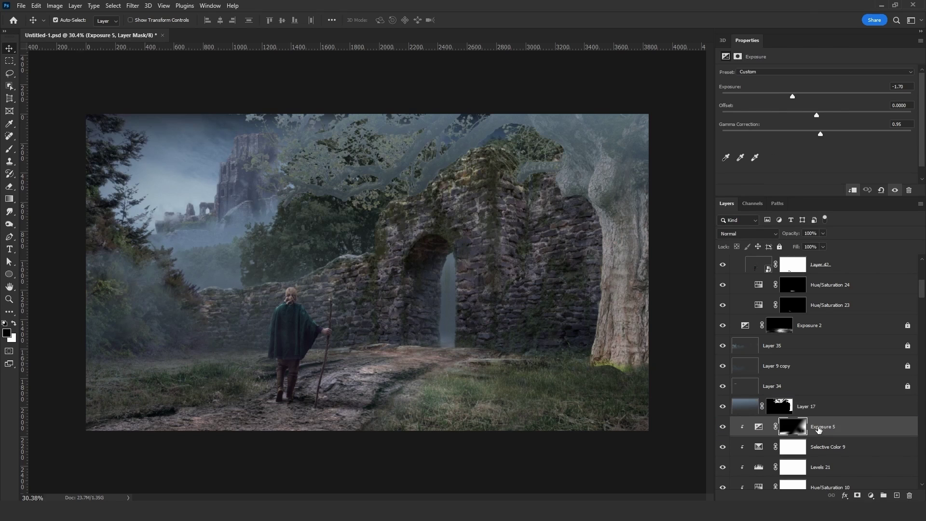
{"action": "left_click", "coordinate": [816, 406]}
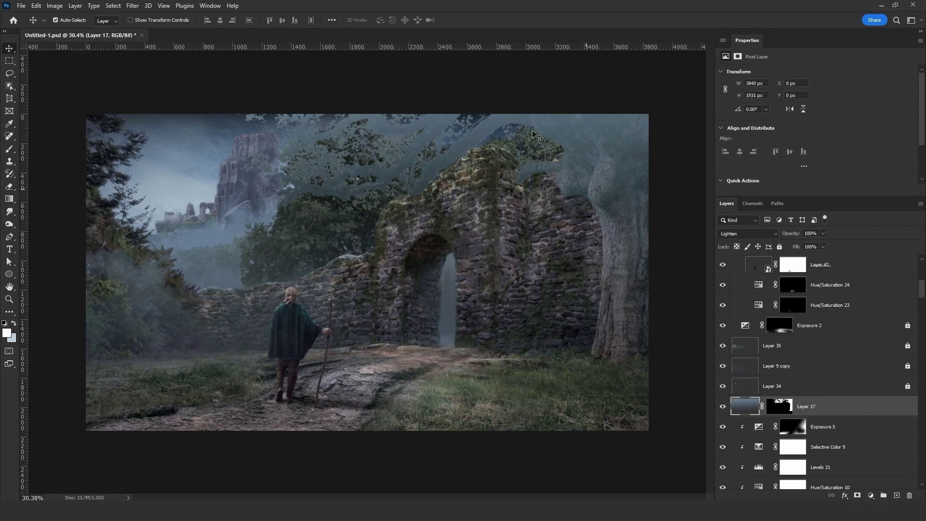
{"action": "left_click", "coordinate": [781, 405]}
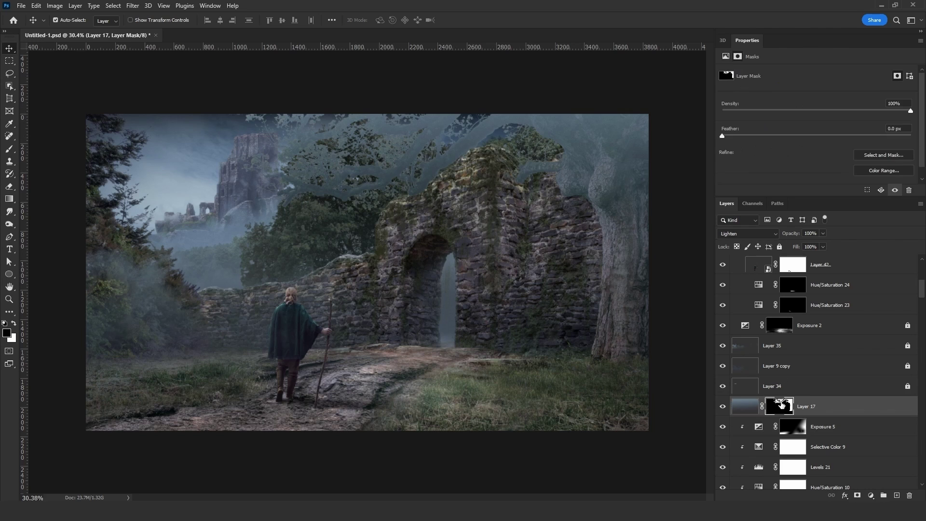
- Invert Layer 17's tree mask and reduce its density to 39%
{"action": "key", "text": "ctrl+i"}
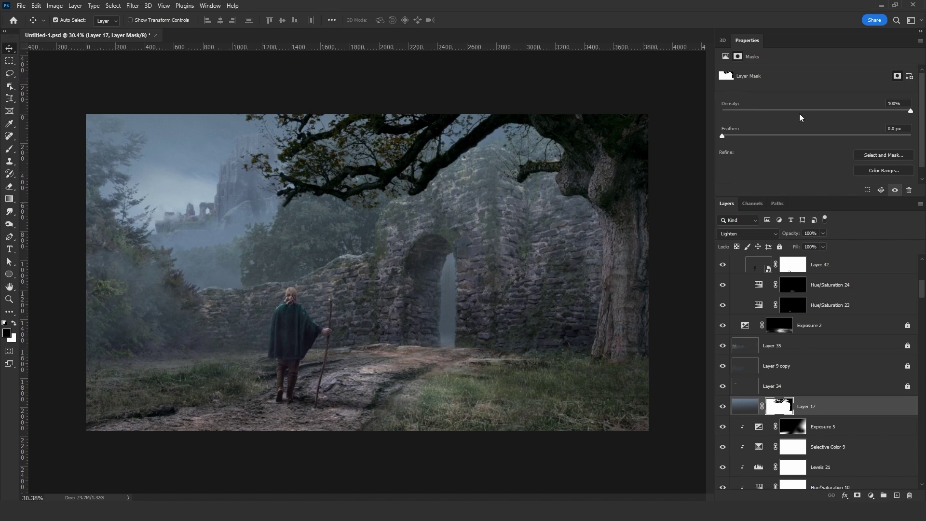
{"action": "left_click", "coordinate": [811, 112]}
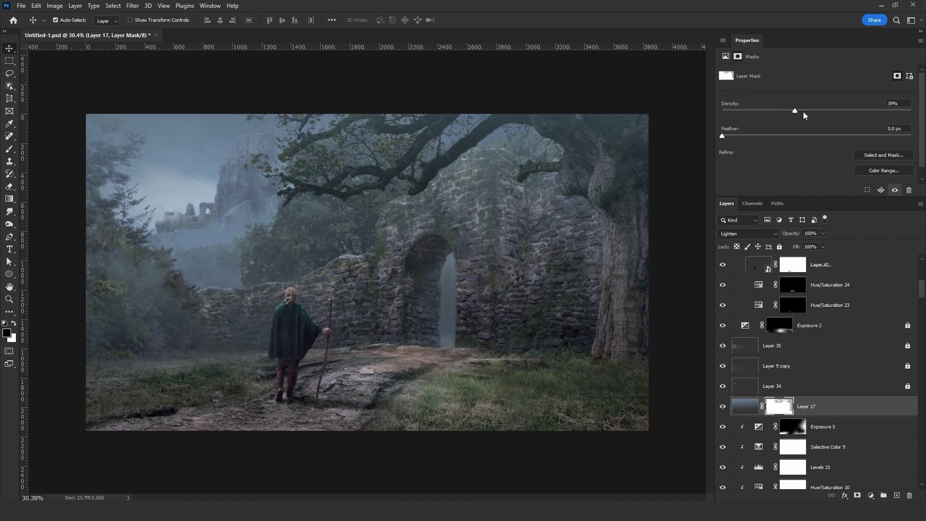